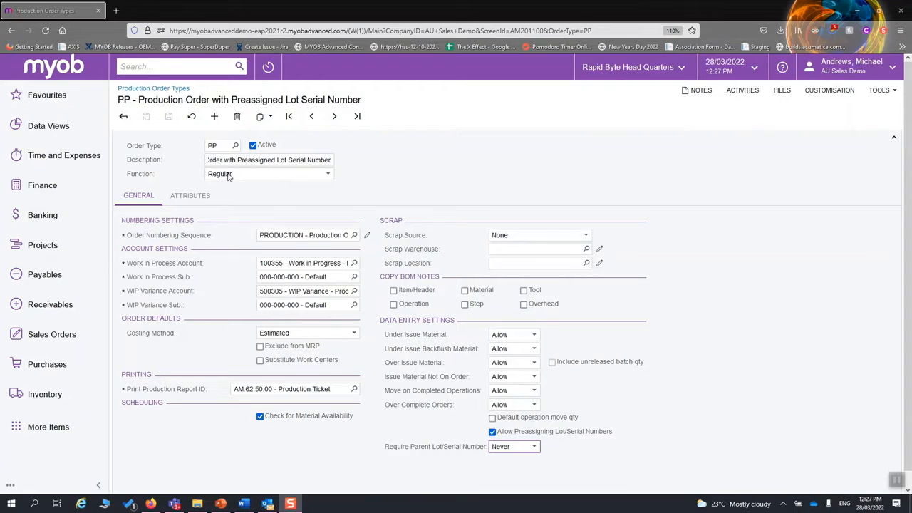
Examine the available Function and Require Parent Lot/Serial Number options for the PP production order type.
left_click(228, 176)
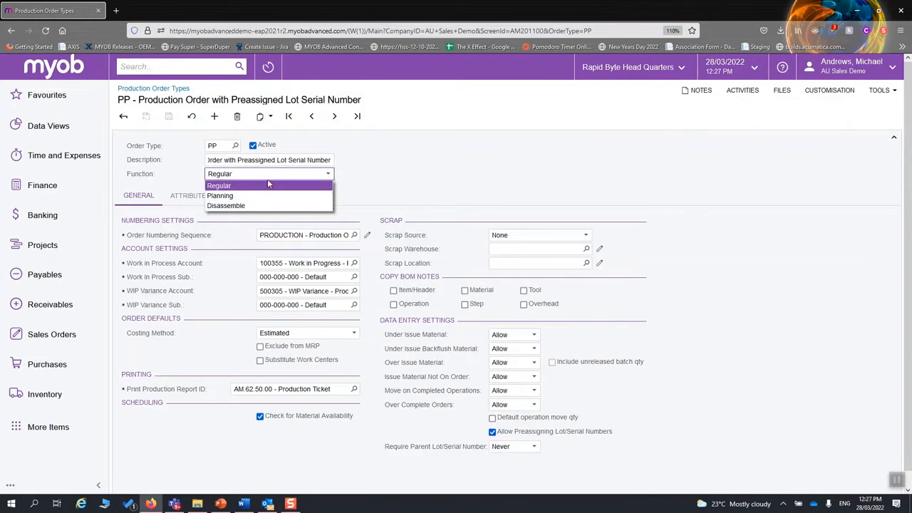
left_click(442, 148)
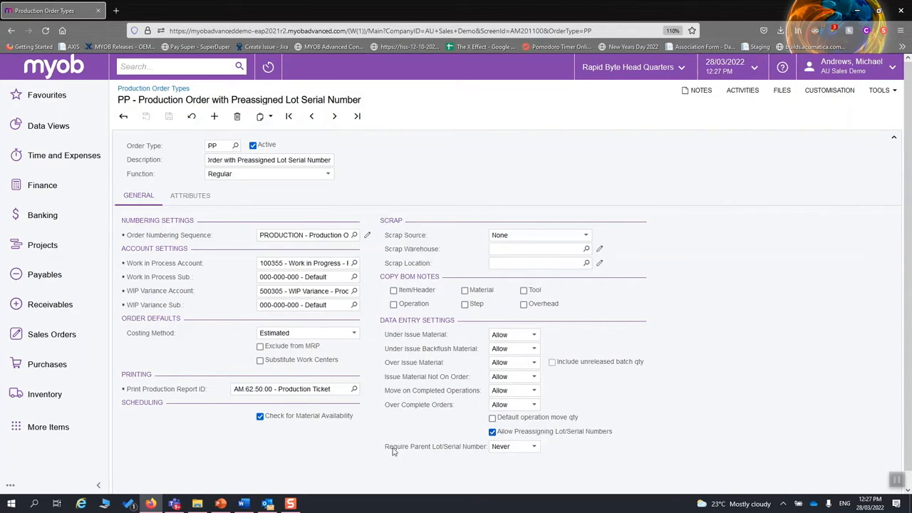
left_click(509, 447)
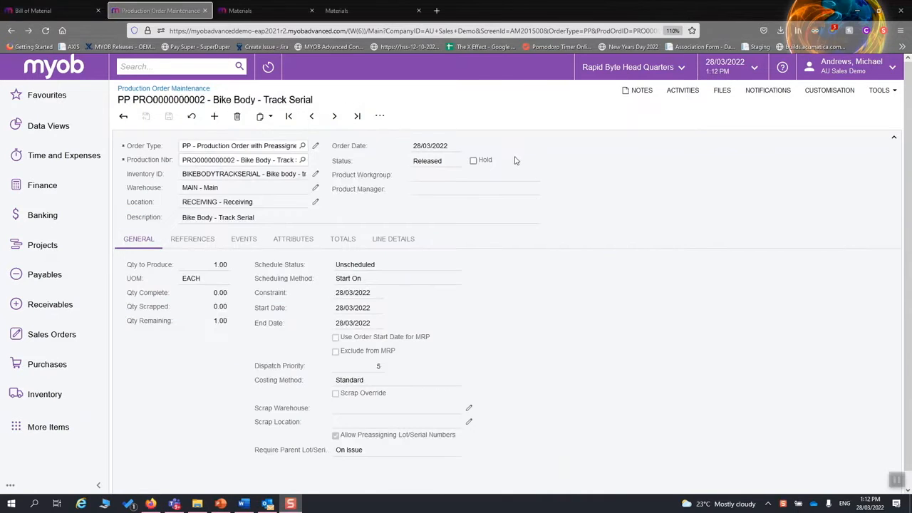
Review the Bike Body - Track Serial order's inventory item, preassigned serial line and parent lot/serial requirement in its general settings and line details.
left_click_drag(183, 174, 213, 172)
left_click(233, 168)
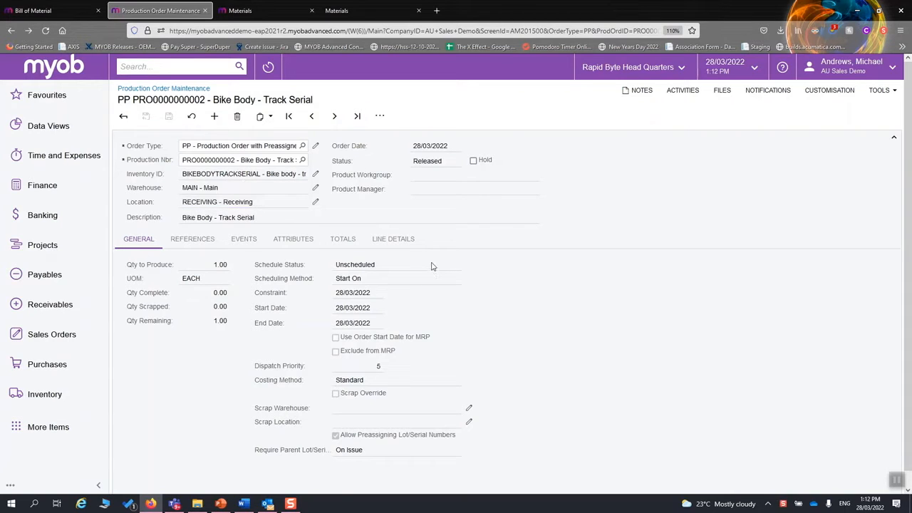
left_click(404, 240)
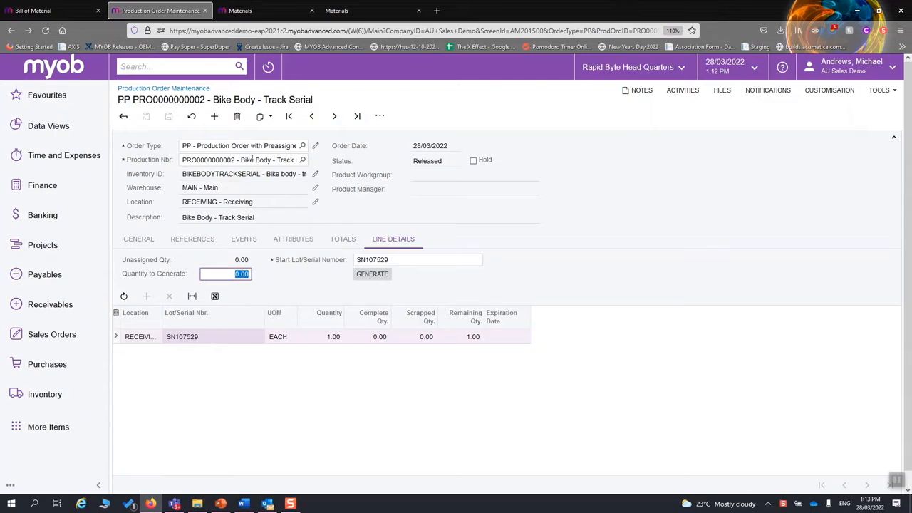
left_click(150, 241)
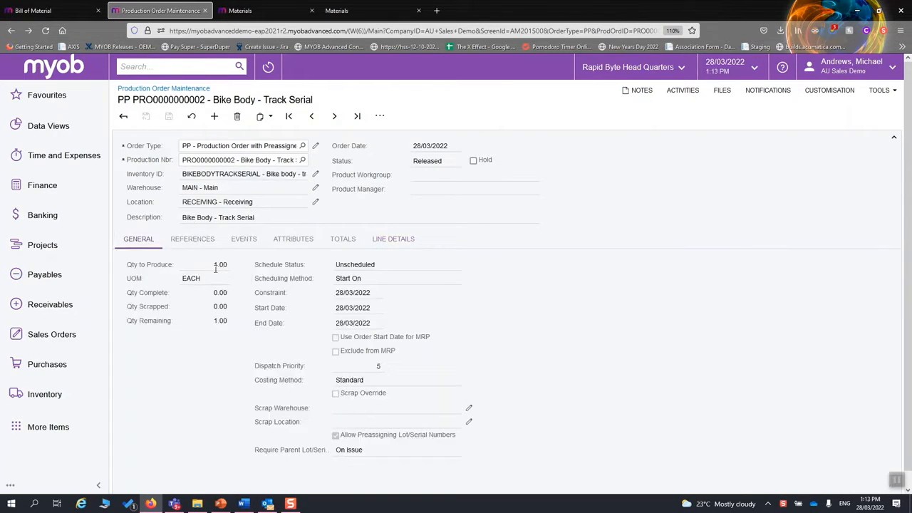
left_click(380, 241)
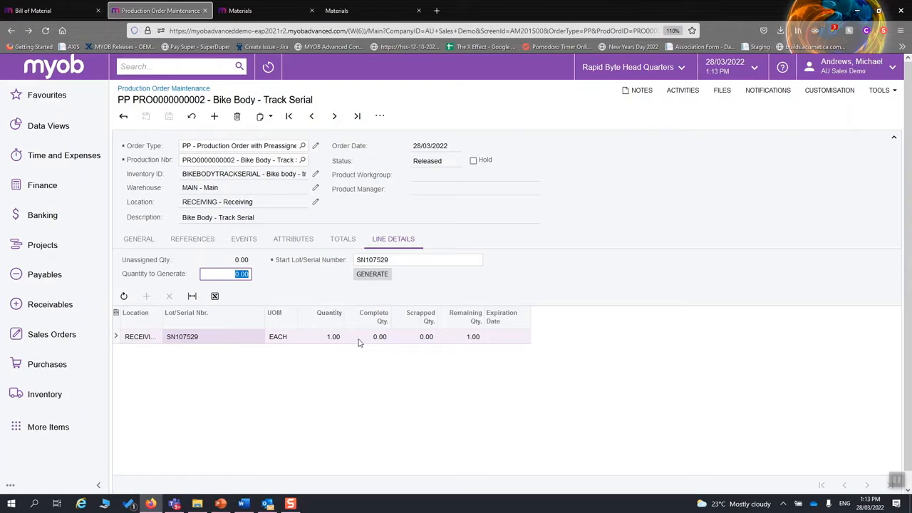
left_click(161, 238)
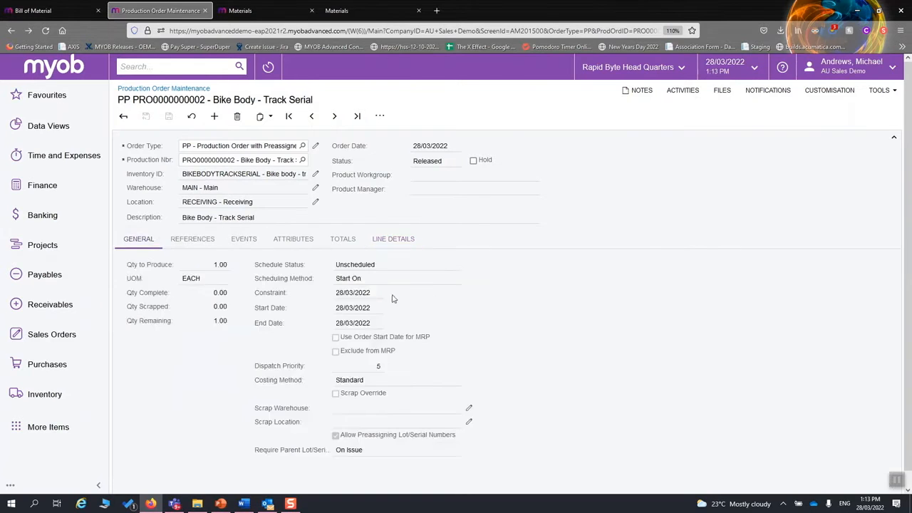
scroll(387, 295, "down", 1)
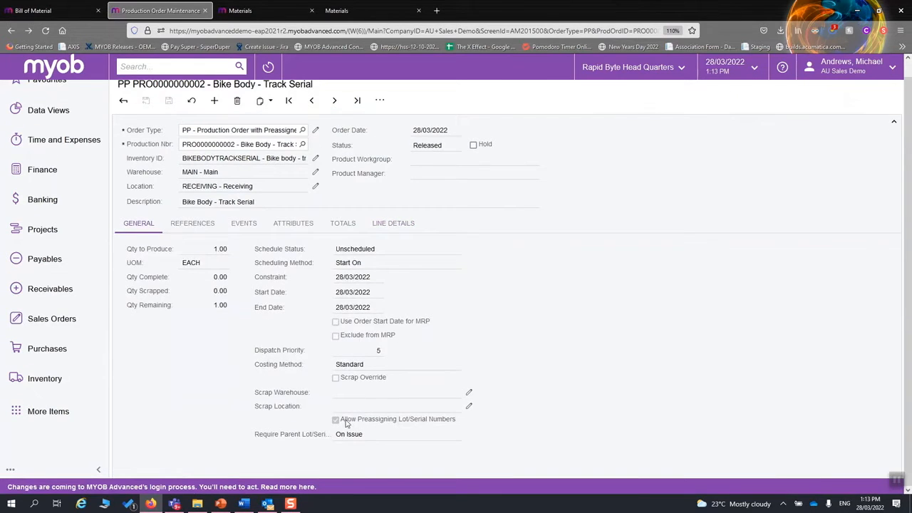
scroll(190, 158, "up", 1)
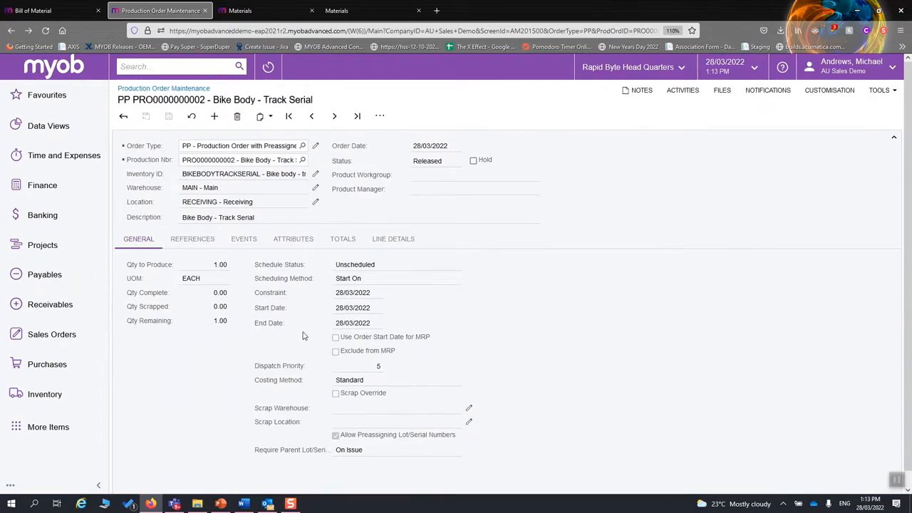
scroll(305, 336, "down", 1)
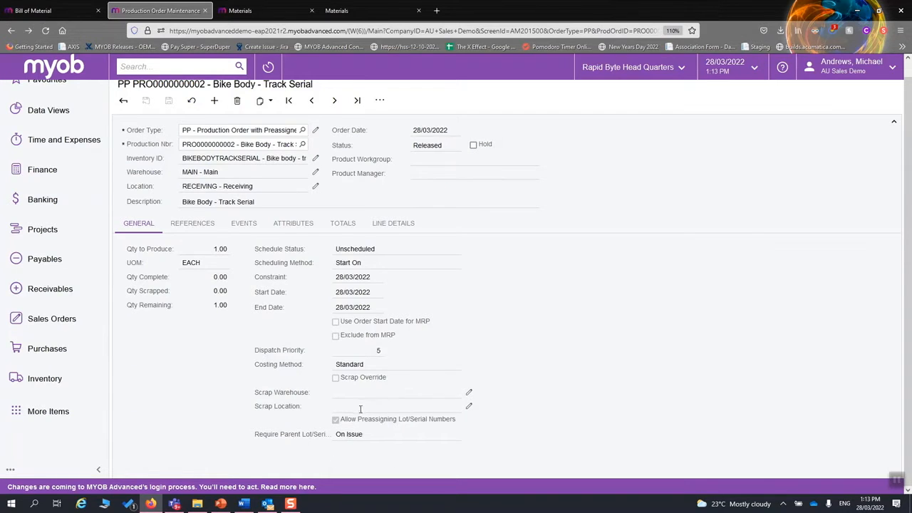
scroll(370, 415, "up", 1)
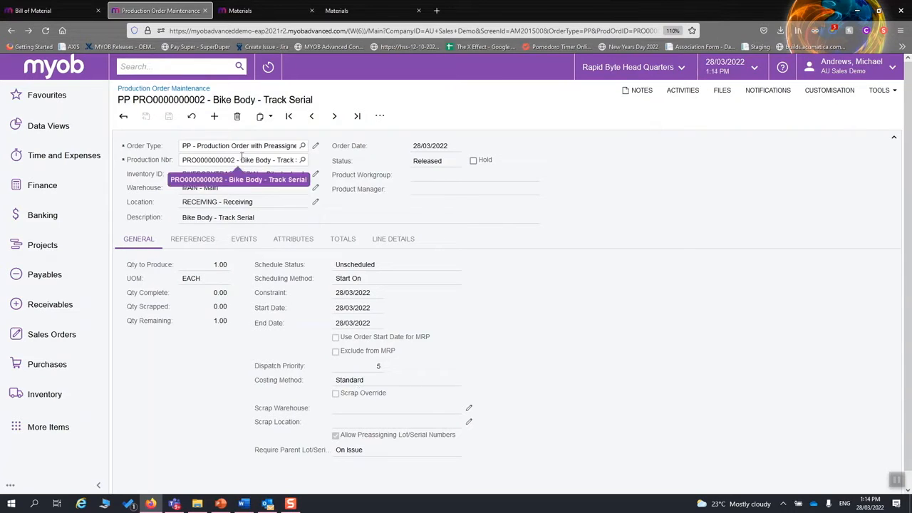
Copy serial number SN107529 from the production order's line details, placing the order on hold for the copy and taking it off again.
left_click(391, 240)
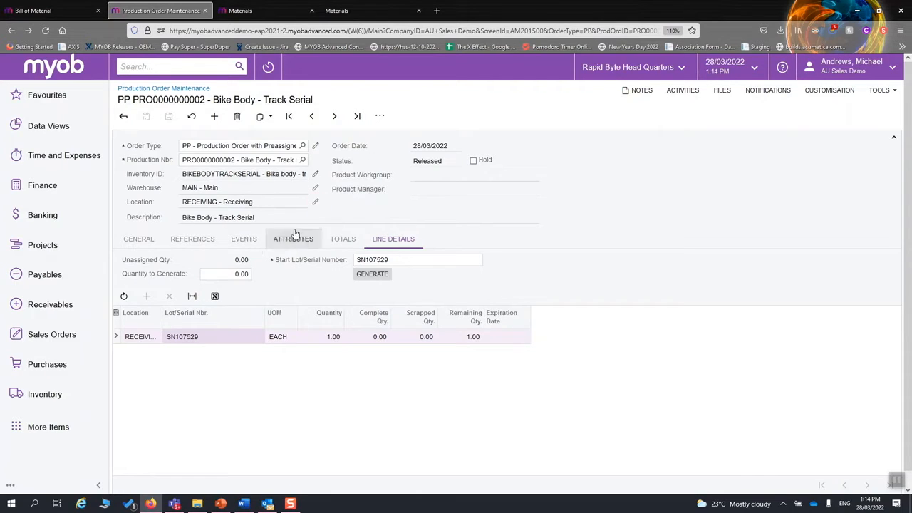
left_click(474, 162)
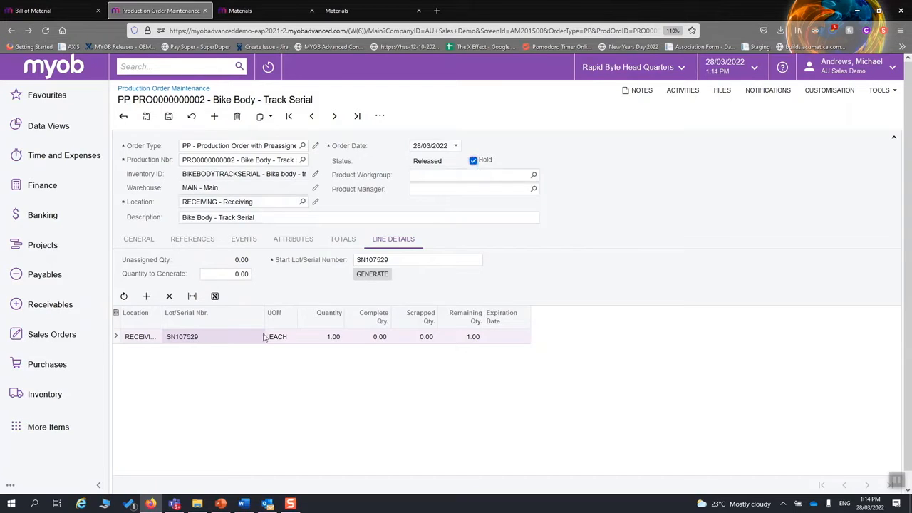
left_click(226, 340)
key("ctrl+c")
right_click(228, 340)
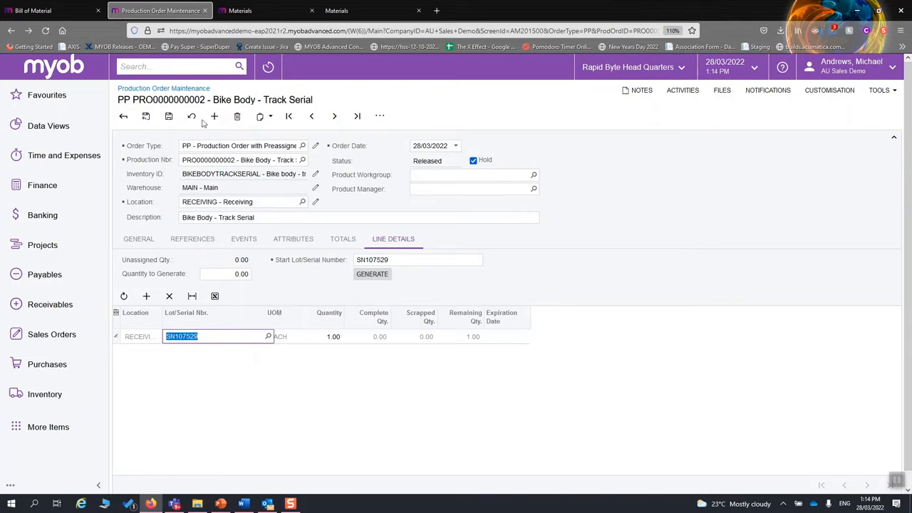
left_click(483, 160)
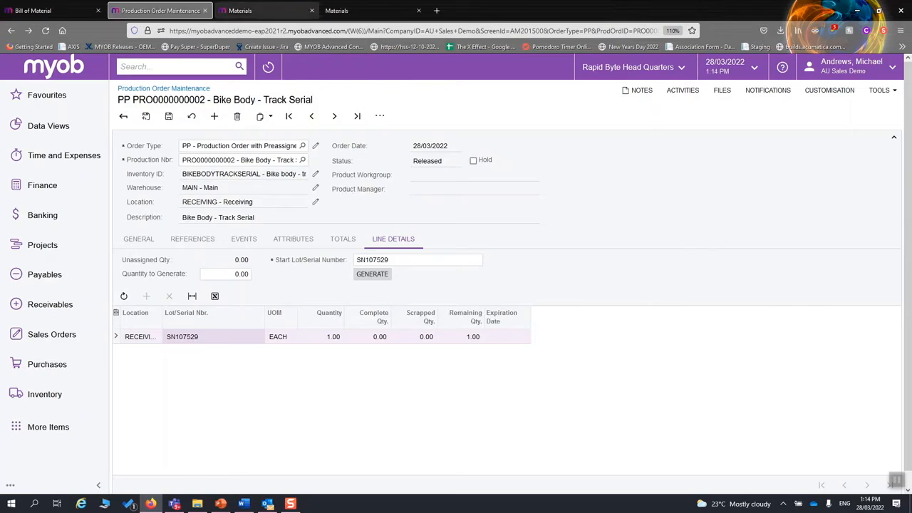
Open the materials batch for the bike body order, check the issued components' parent lot/serial numbers, and try to release the batch.
left_click(240, 10)
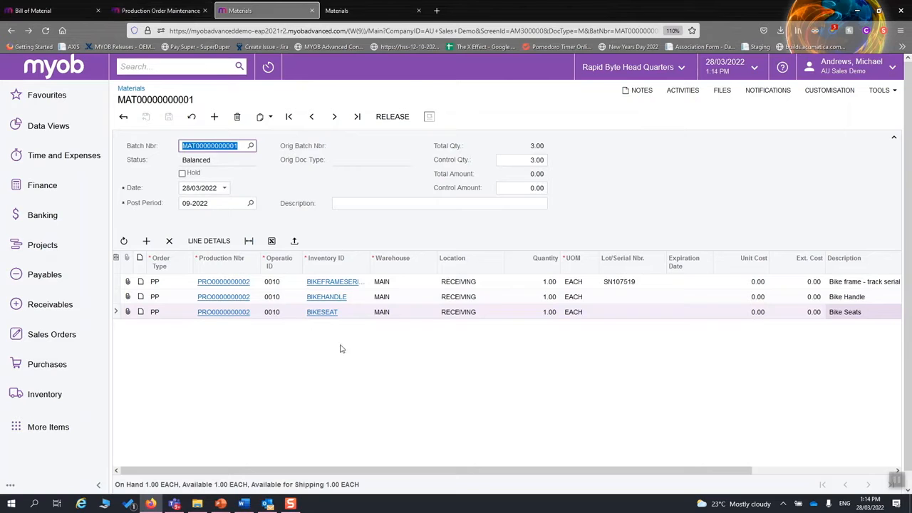
middle_click(383, 423)
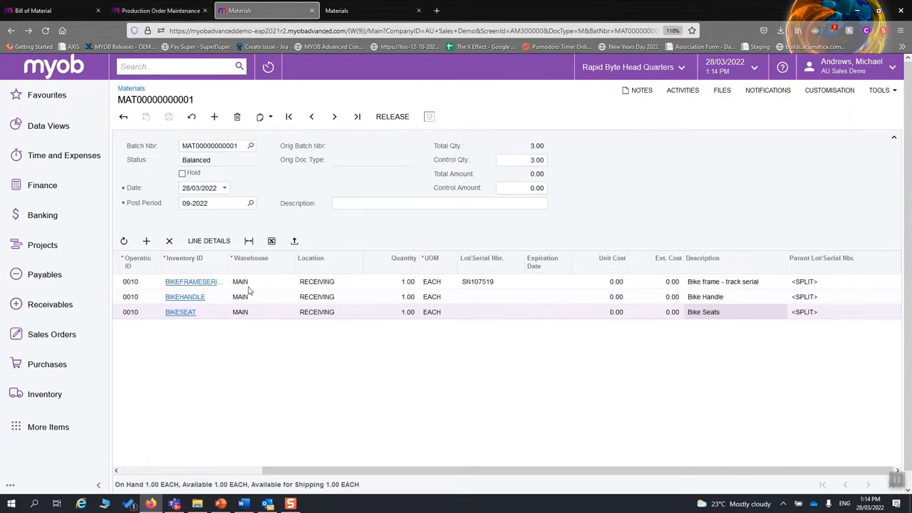
middle_click(475, 366)
middle_click(381, 369)
left_click(394, 116)
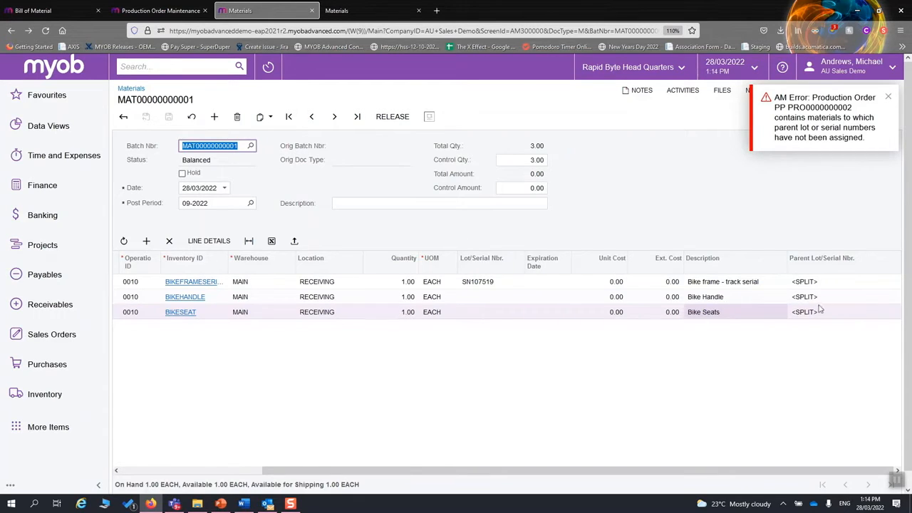
Set the parent lot/serial number to SN107529 on the bike frame, bike handle and bike seat material lines.
scroll(788, 328, "left", 5)
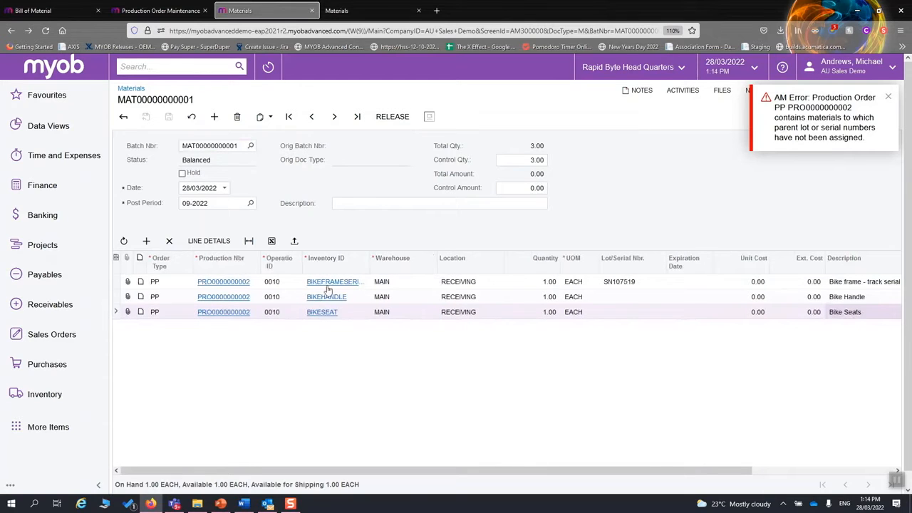
middle_click(383, 338)
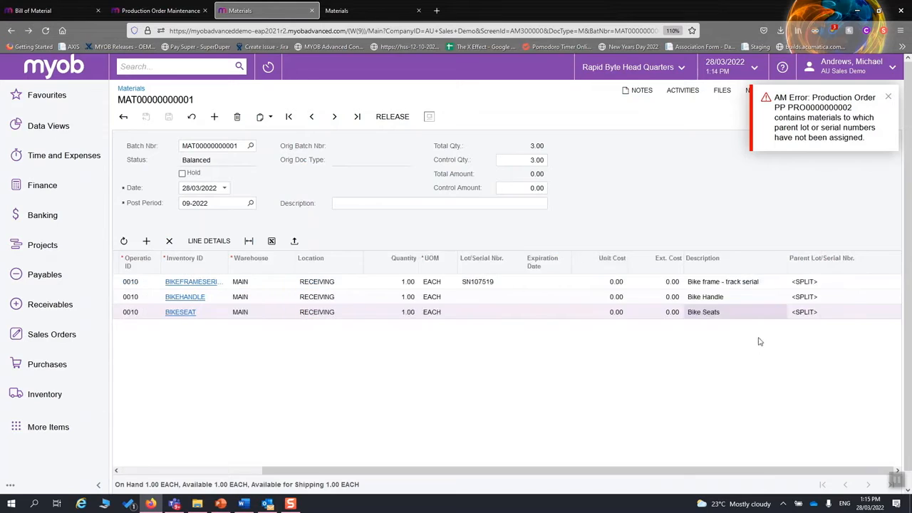
double_click(821, 284)
key("ctrl+v")
left_click(824, 296)
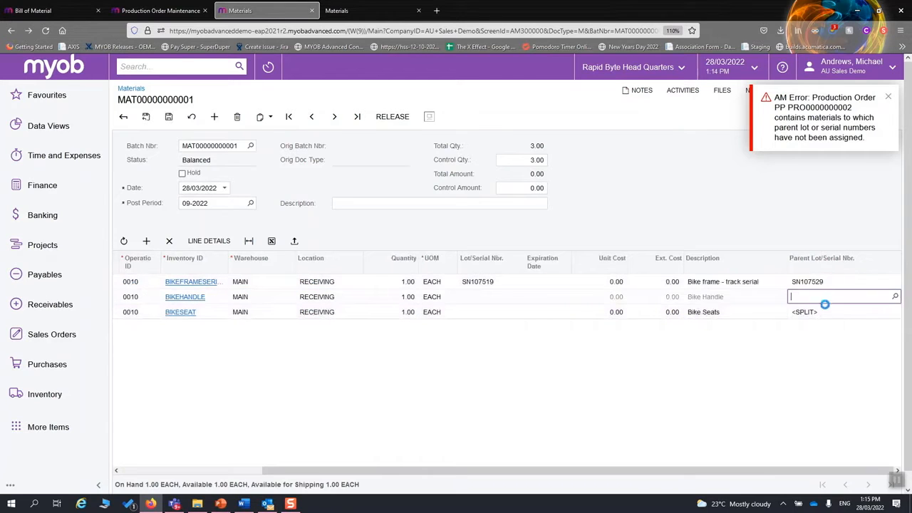
key("ctrl+v")
left_click(827, 314)
key("ctrl+v")
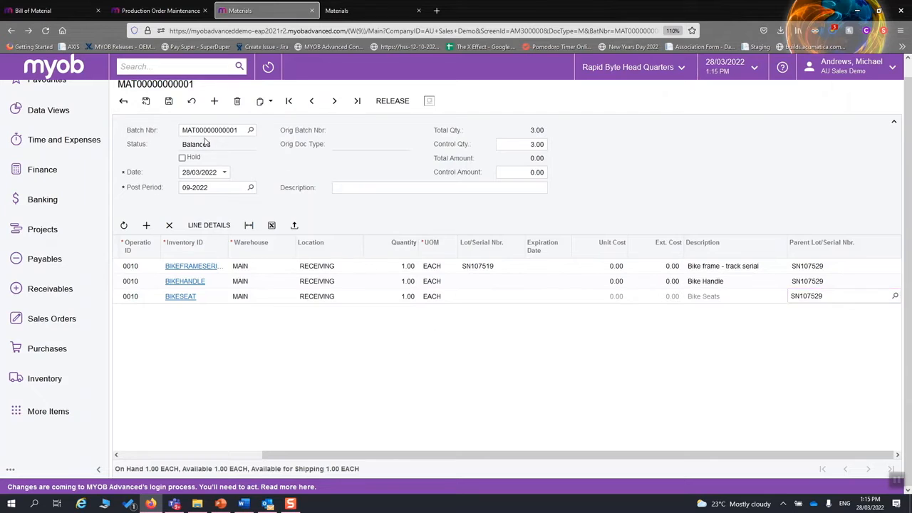
Save and release the materials batch with the assigned parent serial numbers.
left_click(170, 102)
left_click(393, 102)
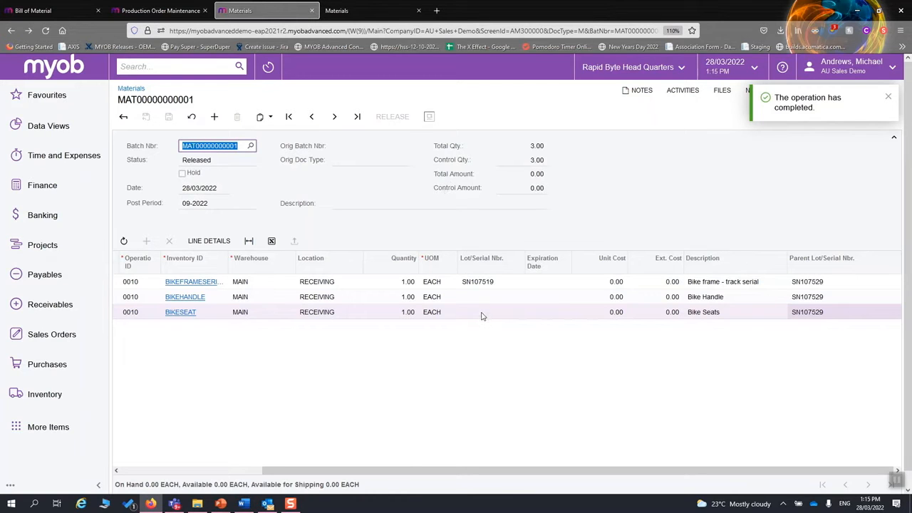
middle_click(491, 343)
middle_click(790, 354)
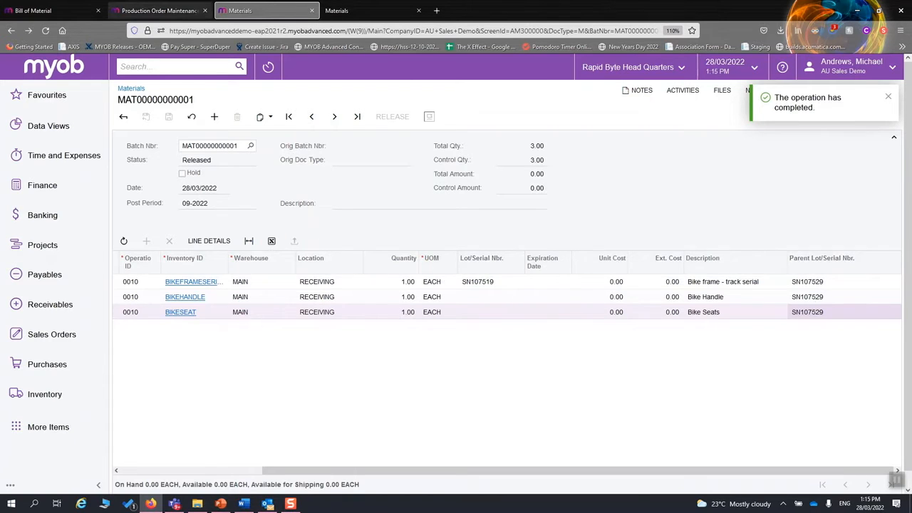
Check the BIKEBODYTRACKSERIAL inventory item on the production order, and return to the materials batch.
left_click(160, 10)
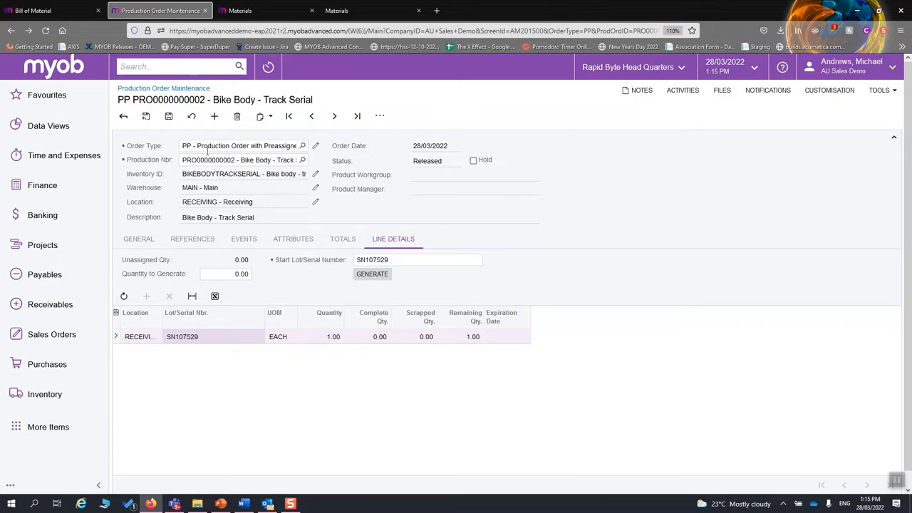
left_click(196, 174)
left_click_drag(183, 174, 259, 174)
left_click(240, 10)
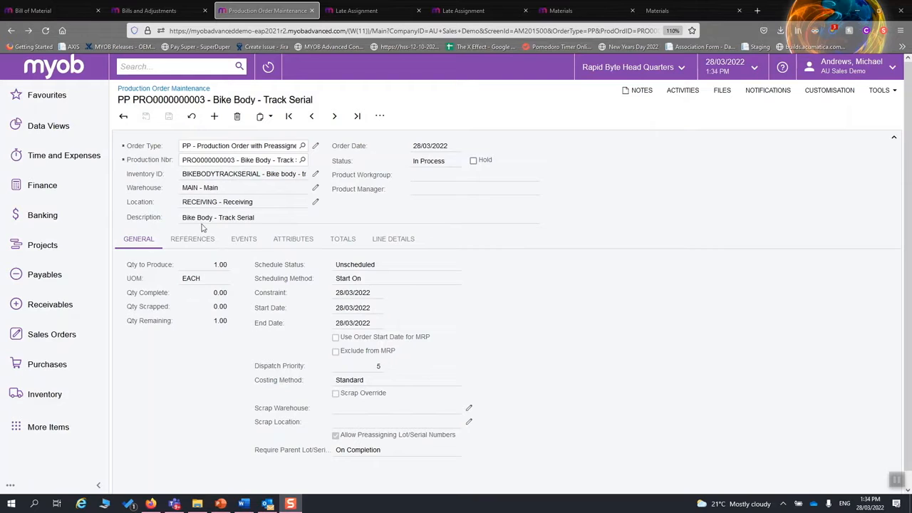
Examine the attributes and event history of the in-process bike body order that requires parent serials on completion.
left_click(342, 238)
left_click(287, 238)
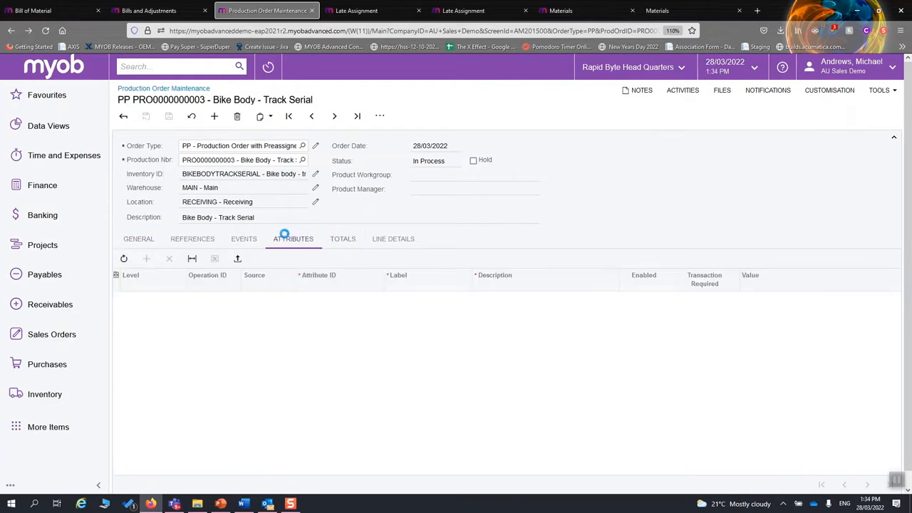
left_click(245, 240)
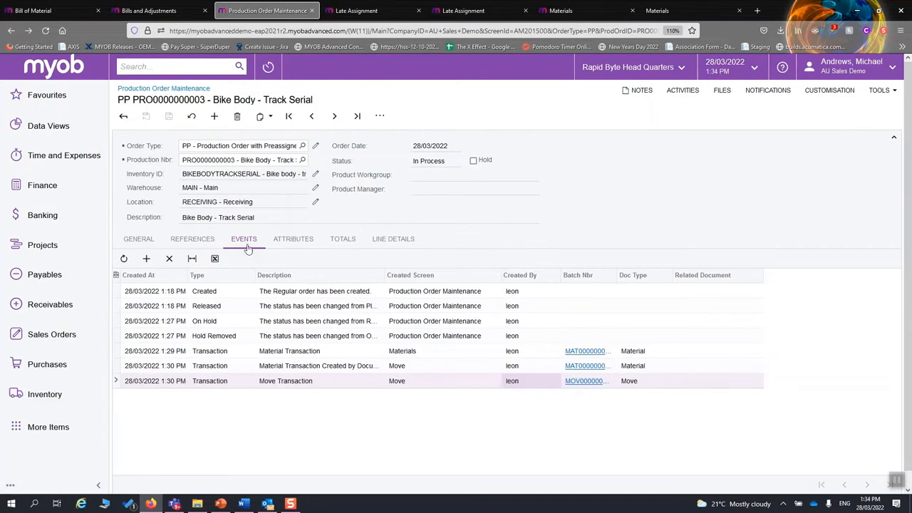
Create a move transaction for operation 0020 of the bike body order with quantity 1, and try to save it.
left_click(380, 116)
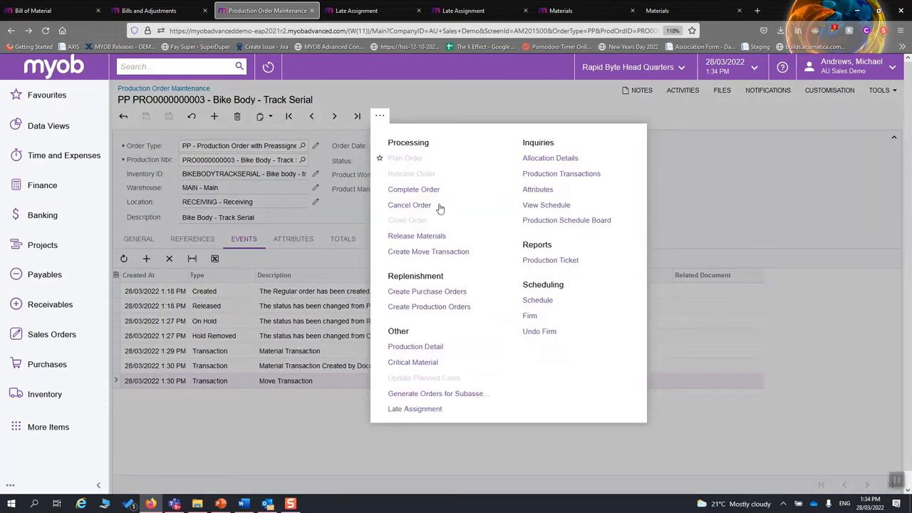
left_click(428, 252)
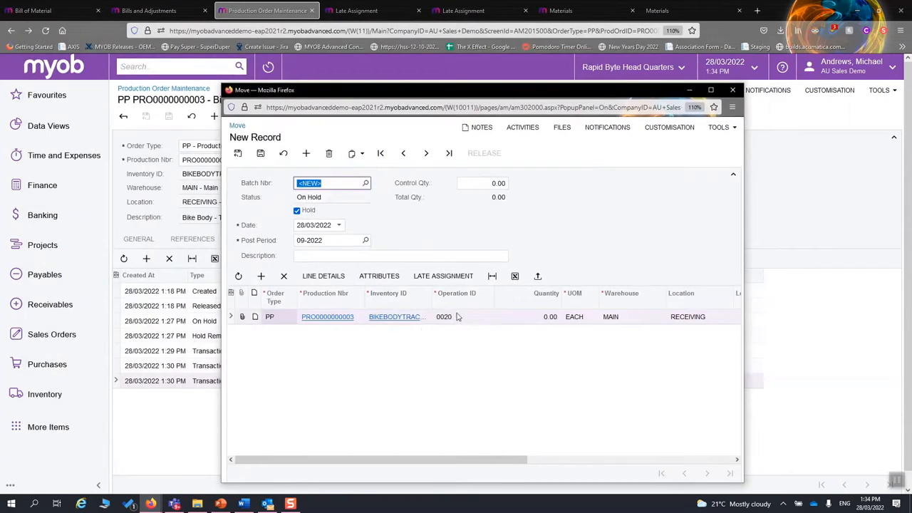
left_click(548, 322)
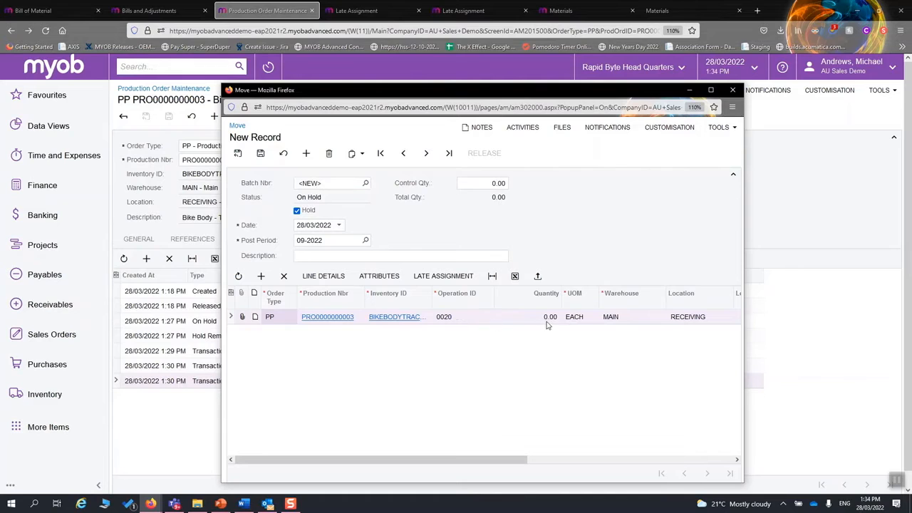
left_click(551, 316)
type("1")
key("Tab")
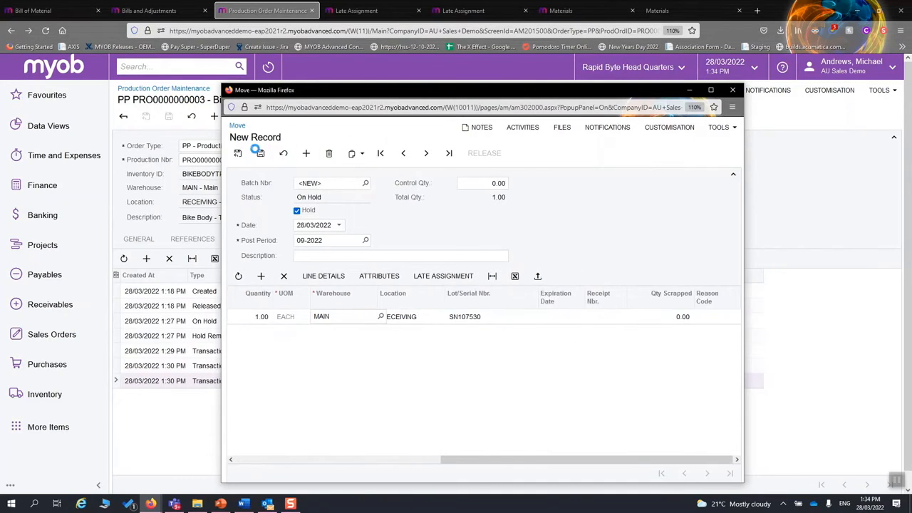
left_click(261, 153)
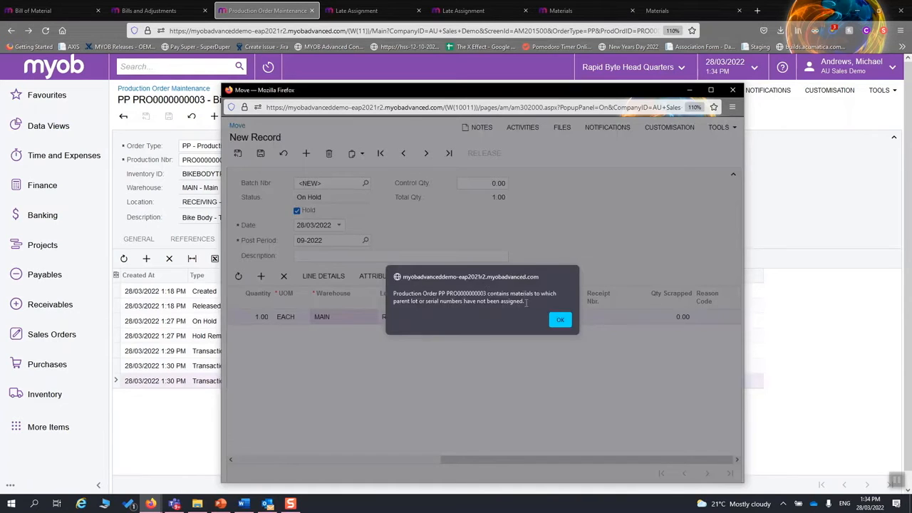
left_click(561, 321)
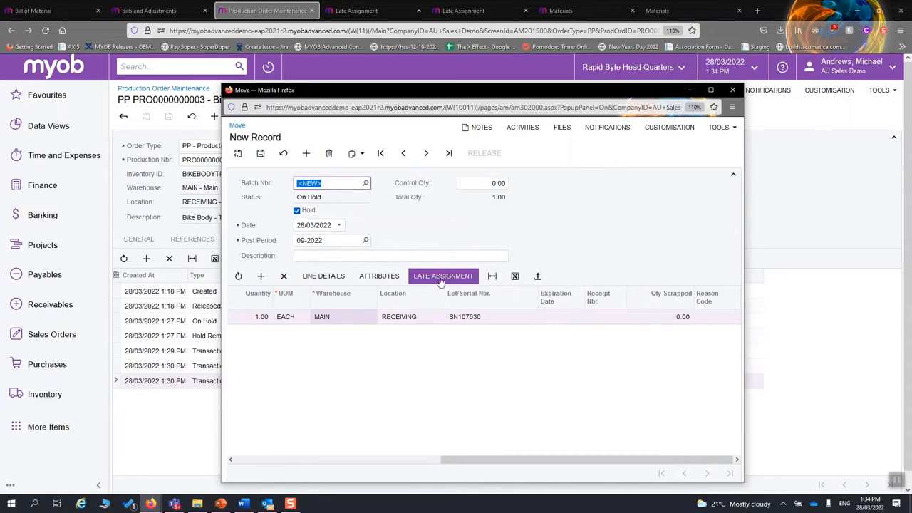
Discard the unsaved move transaction and open Late Assignment for the bike body production order.
left_click(733, 92)
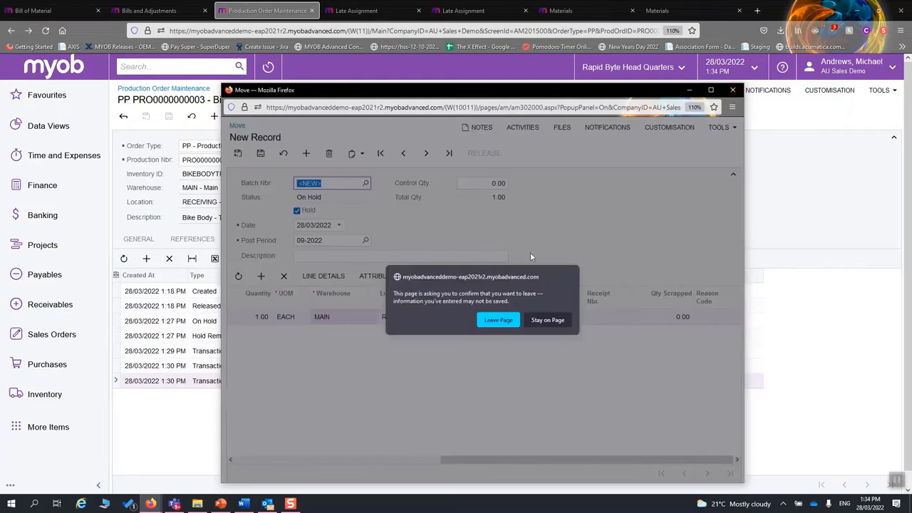
left_click(498, 320)
left_click(381, 118)
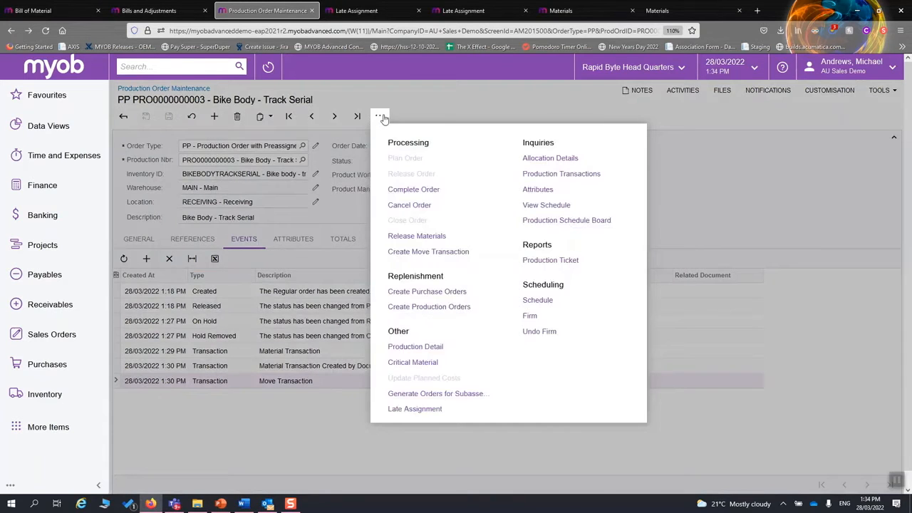
left_click(434, 412)
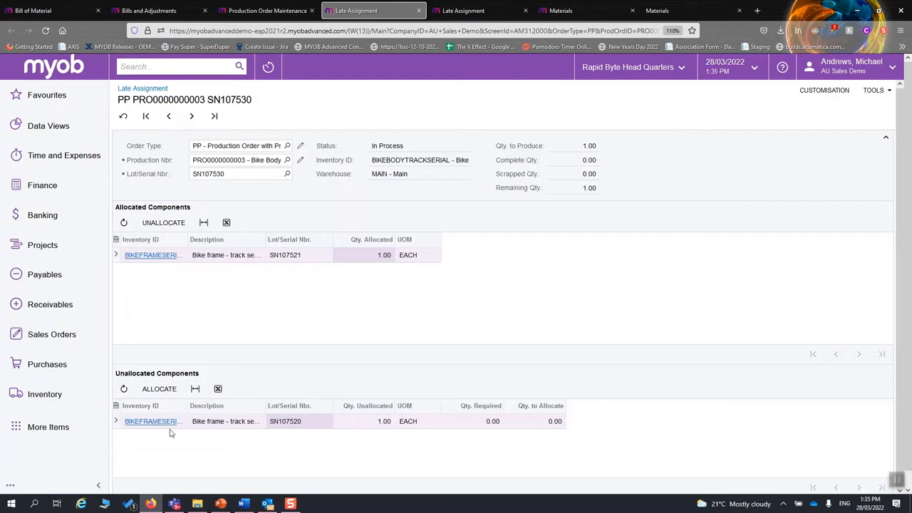
Allocate a quantity of 1 of the unallocated bike frame serial SN107520 to parent serial SN107530.
left_click(552, 421)
type("1")
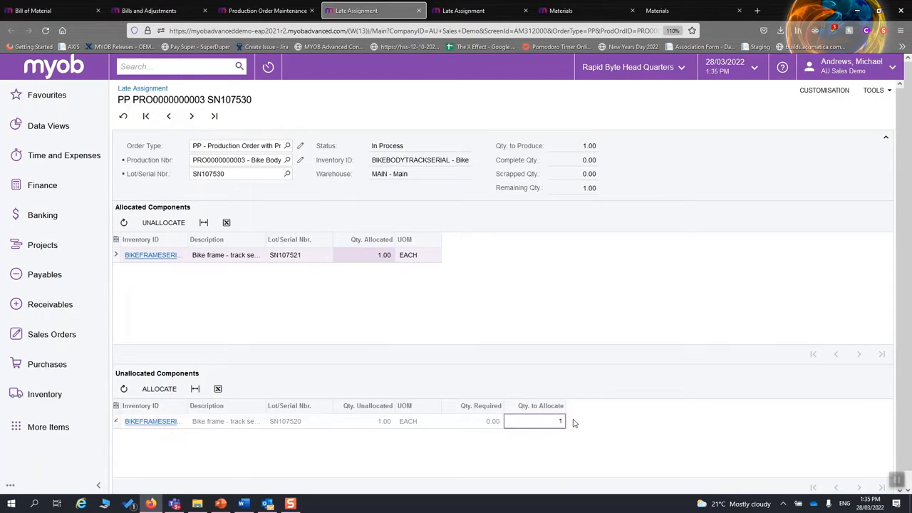
key("Tab")
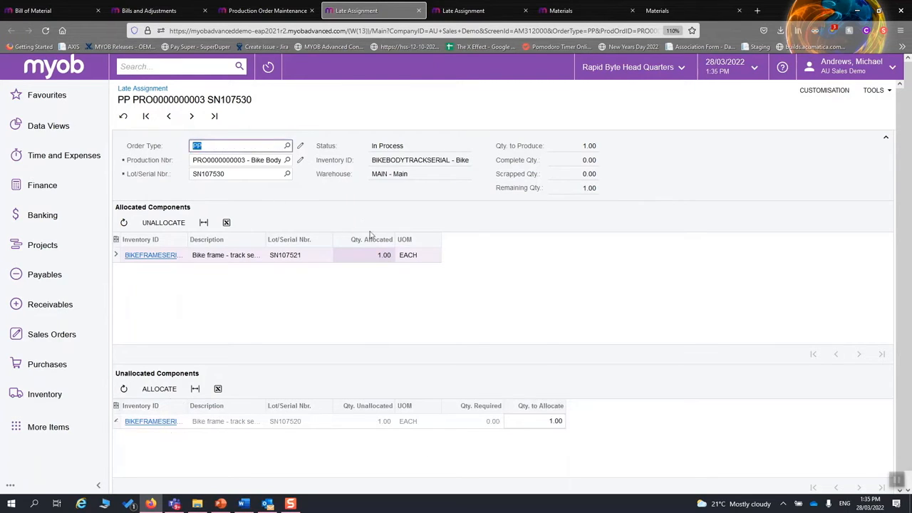
left_click(318, 258)
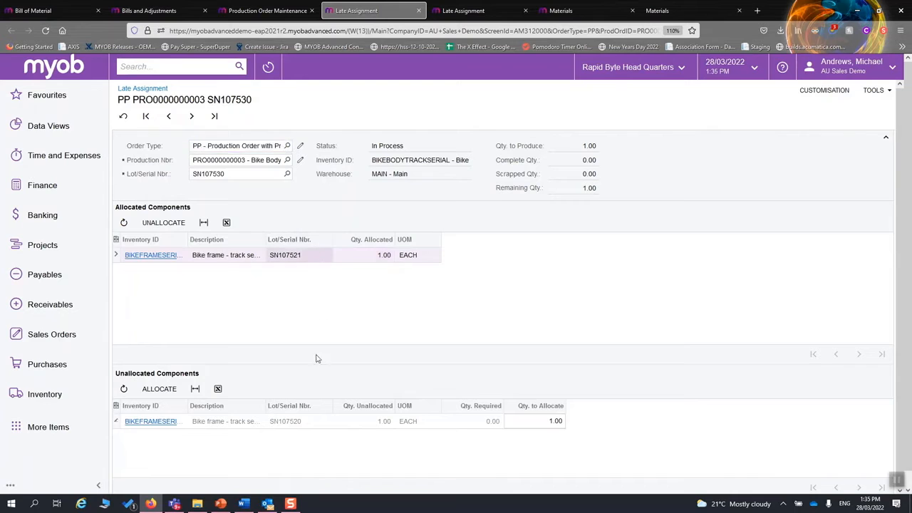
left_click(159, 388)
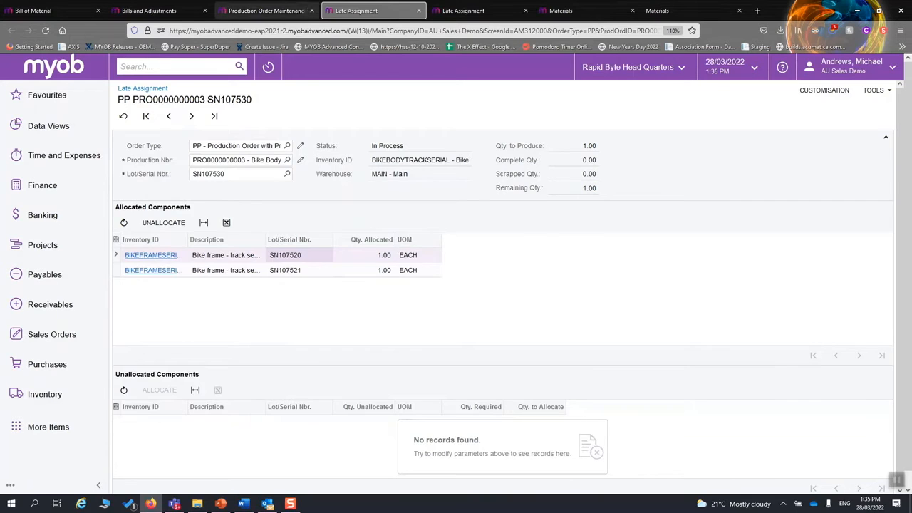
Create a new move transaction from the bike body production order with quantity 1 for operation 0020.
left_click(267, 10)
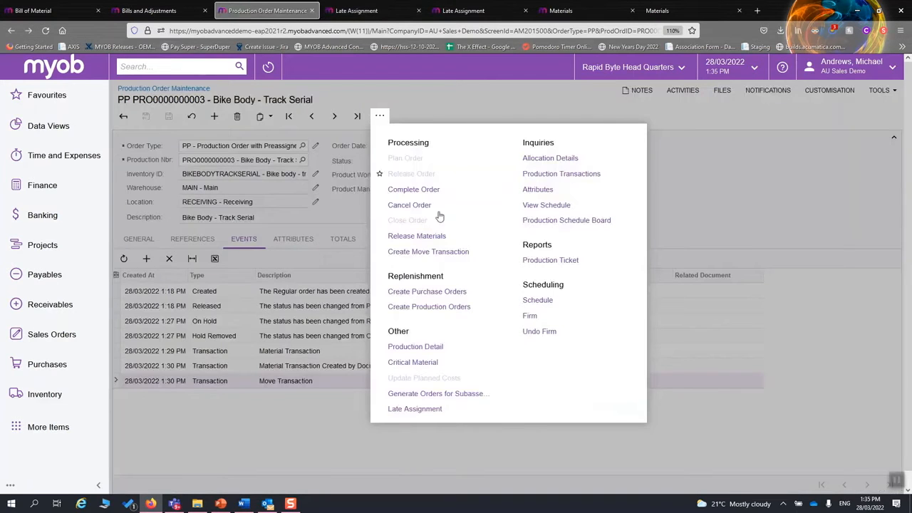
left_click(448, 253)
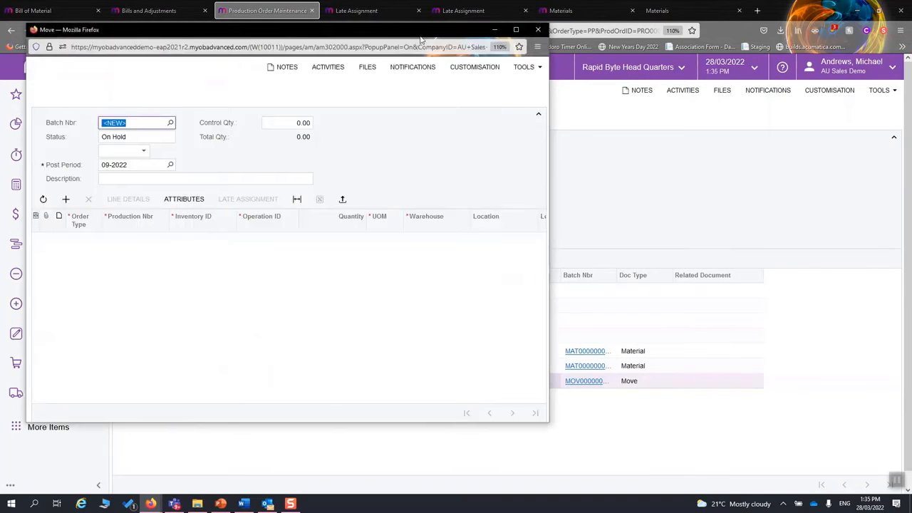
left_click(348, 262)
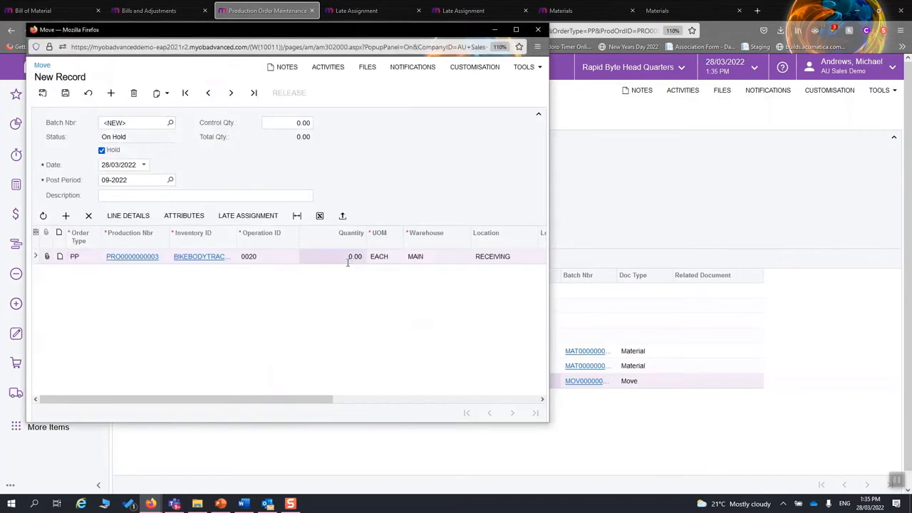
type("1")
left_click(387, 263)
Take the move transaction off hold, set its control quantity to 1, release it and close its window.
left_click(113, 150)
left_click(289, 123)
type("1")
left_click(295, 122)
left_click(290, 92)
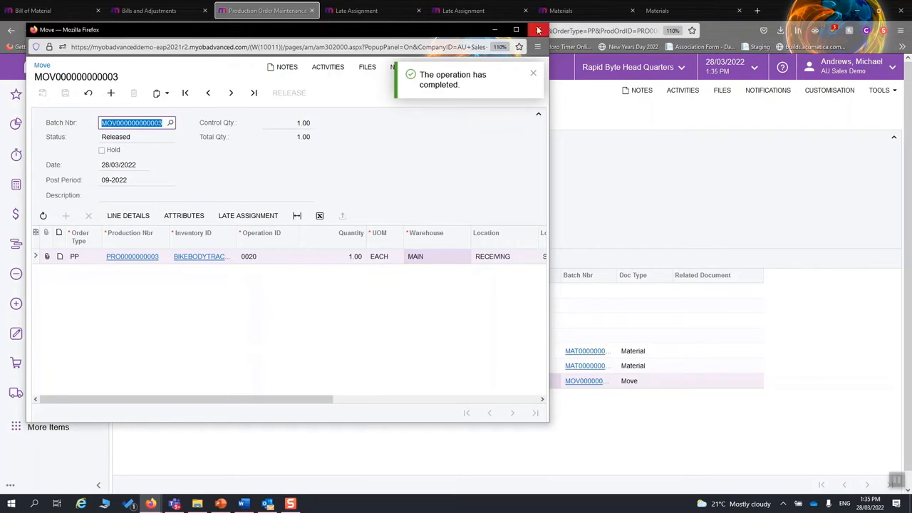
left_click(538, 30)
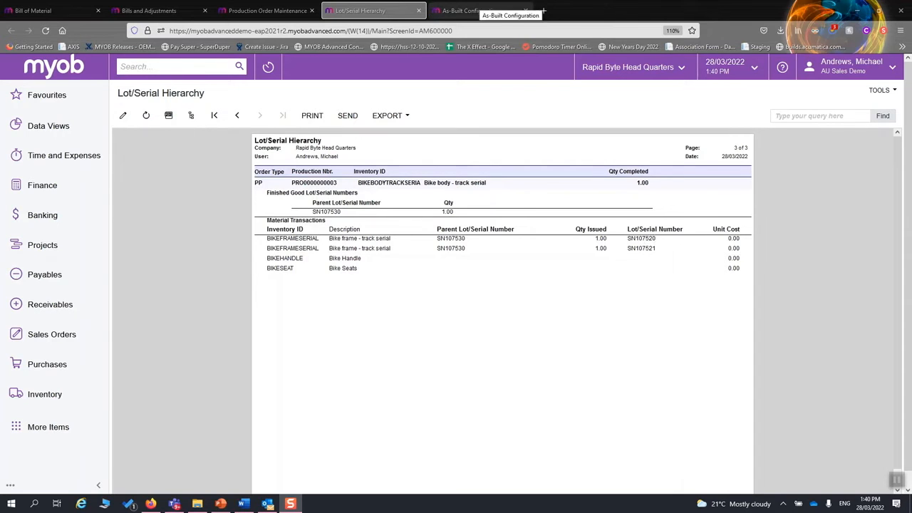
Examine both bike frame components of parent serial SN107530 in the As-Built Configuration, and compare them with the Lot/Serial Hierarchy report.
left_click(475, 12)
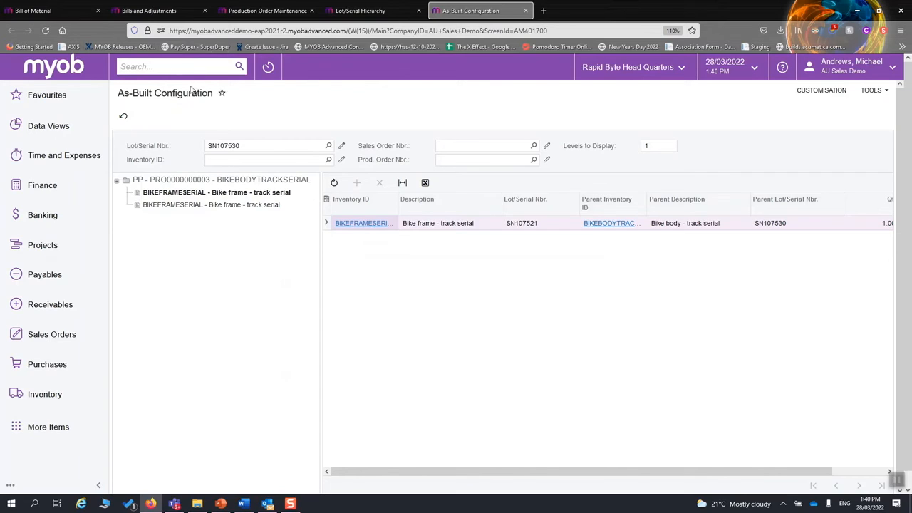
left_click(258, 145)
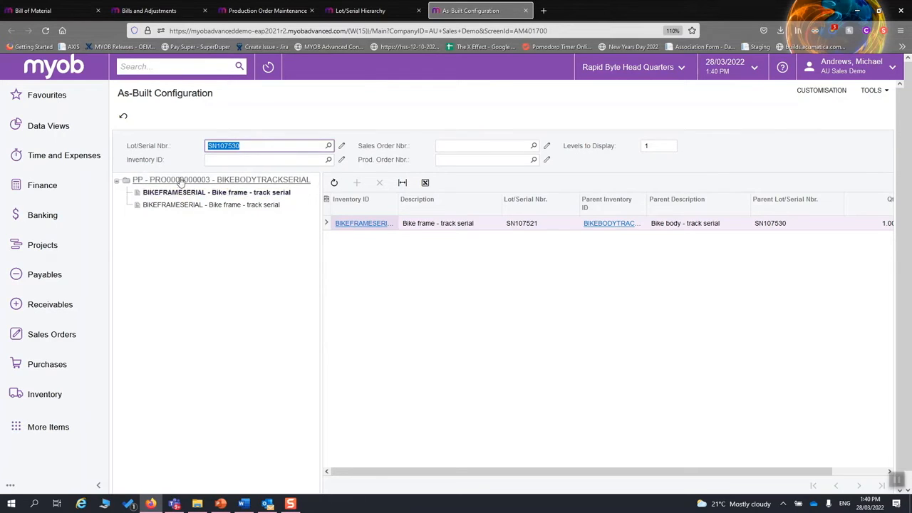
left_click(214, 205)
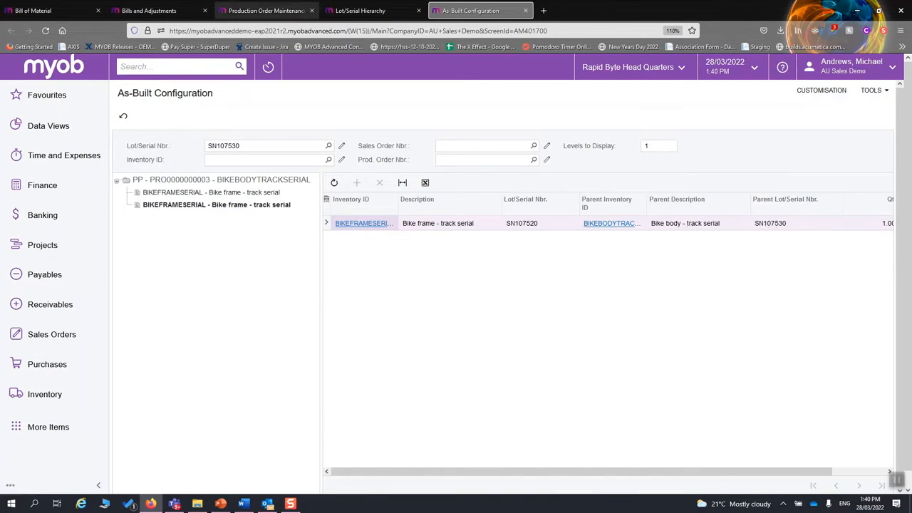
left_click(367, 10)
left_click(476, 11)
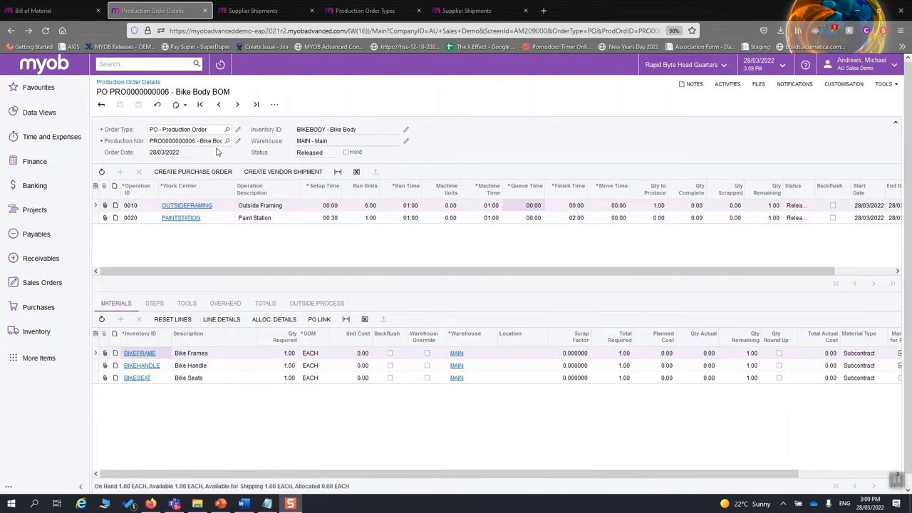
Check the OUTSIDEFRAMING work center's outside process setting and the subcontract sources of the bike body order's materials.
left_click(199, 208)
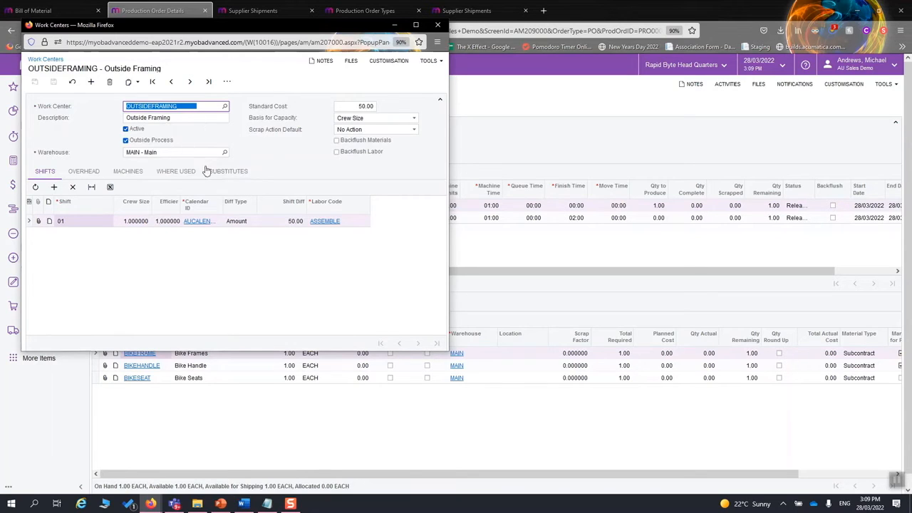
left_click(437, 25)
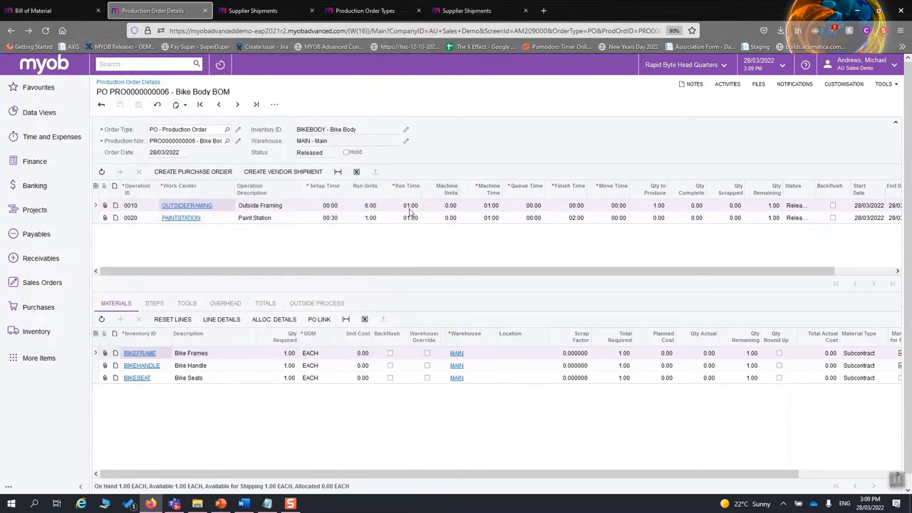
scroll(275, 416, "right", 2)
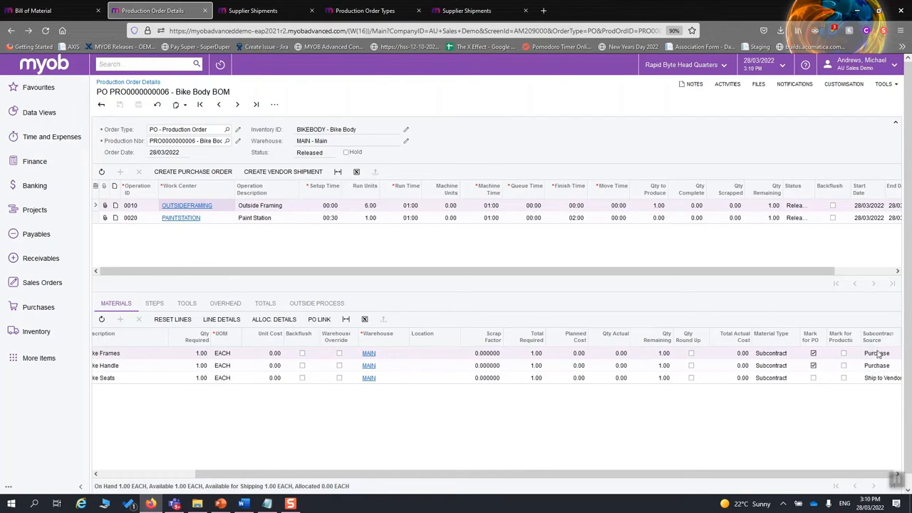
scroll(851, 371, "left", 10)
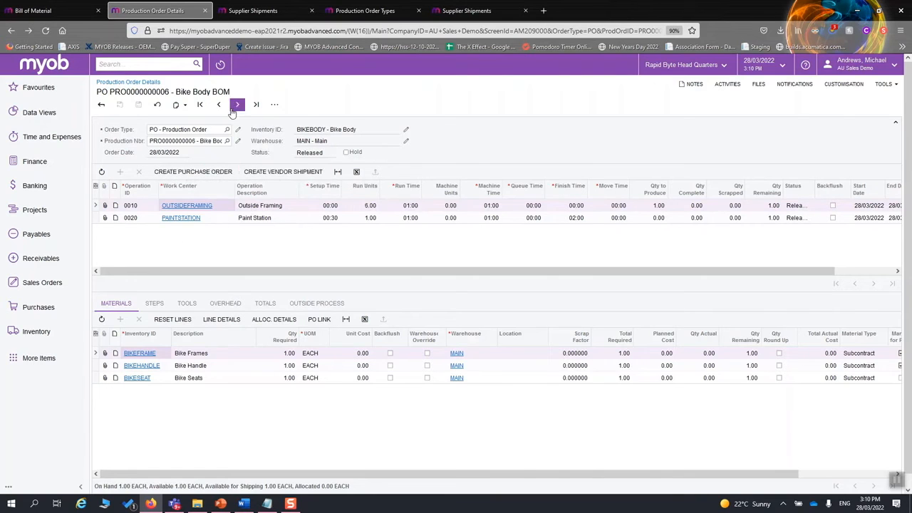
Create a purchase order from the Outside Framing operation and review its bike handle and bike frame lines.
left_click(275, 106)
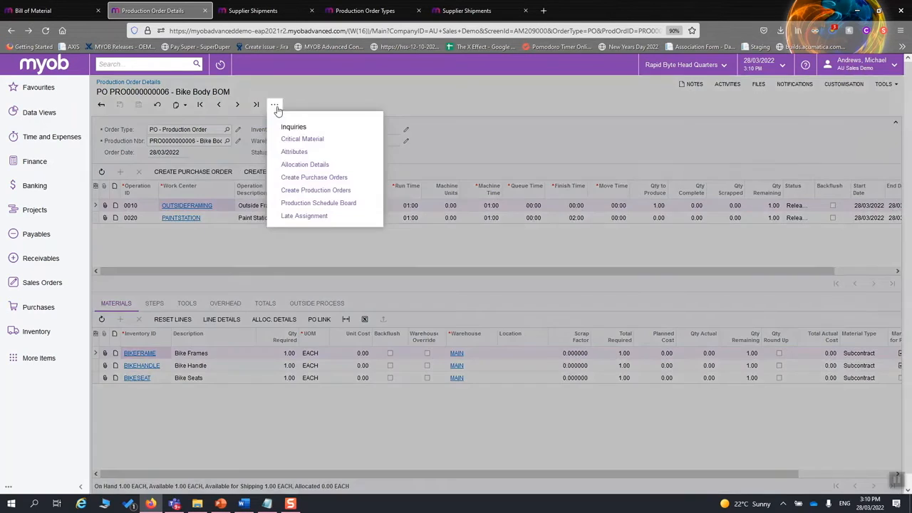
left_click(340, 181)
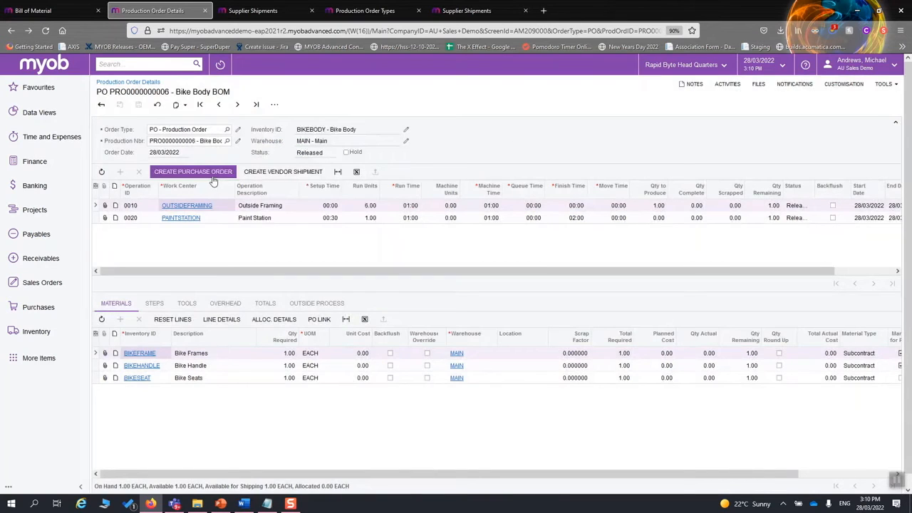
left_click(216, 175)
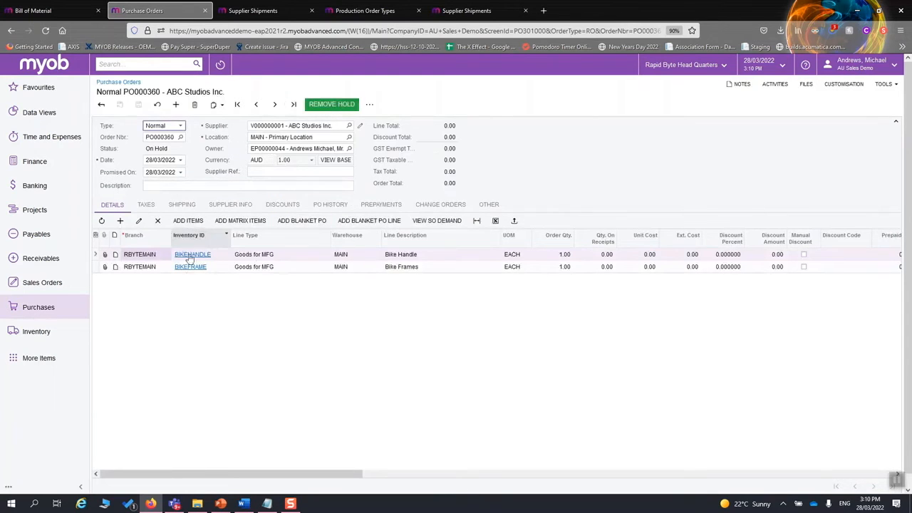
middle_click(255, 294)
middle_click(751, 289)
middle_click(443, 316)
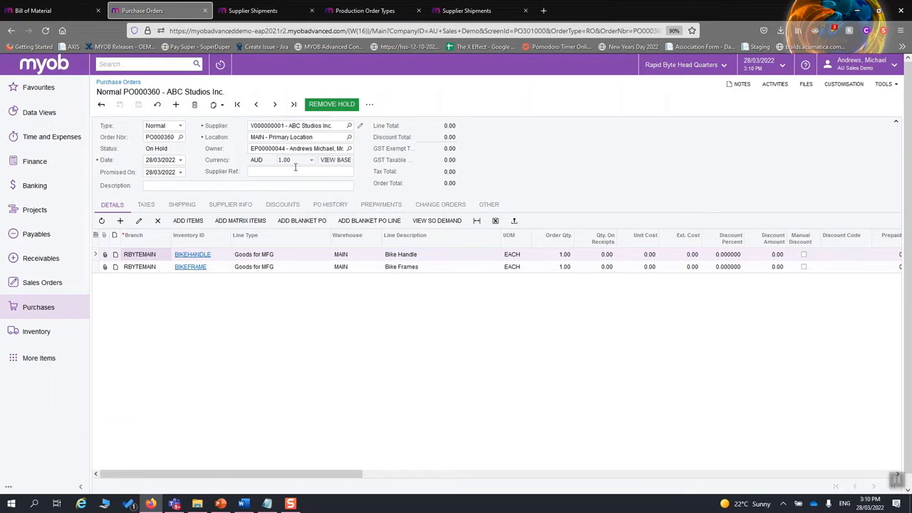
Reopen the bike body production order used for the purchase order and create a vendor shipment for its Outside Framing operation.
left_click(10, 31)
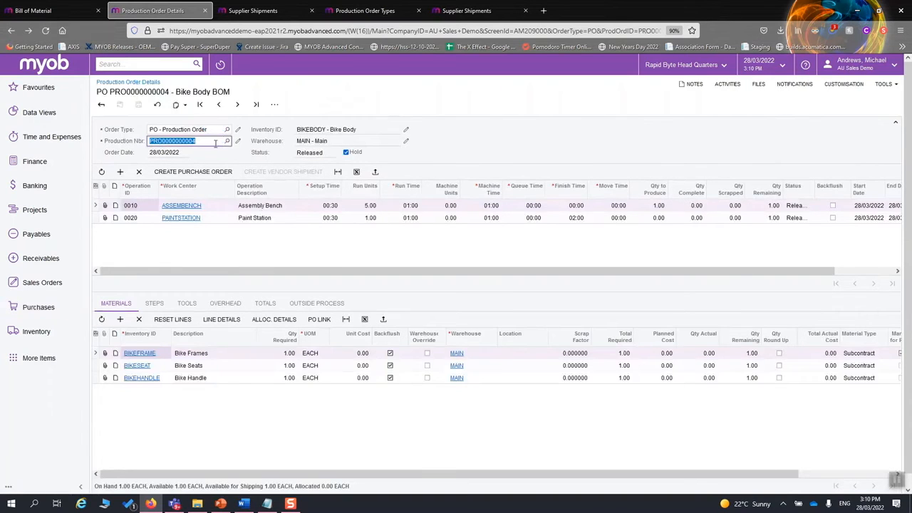
left_click(227, 140)
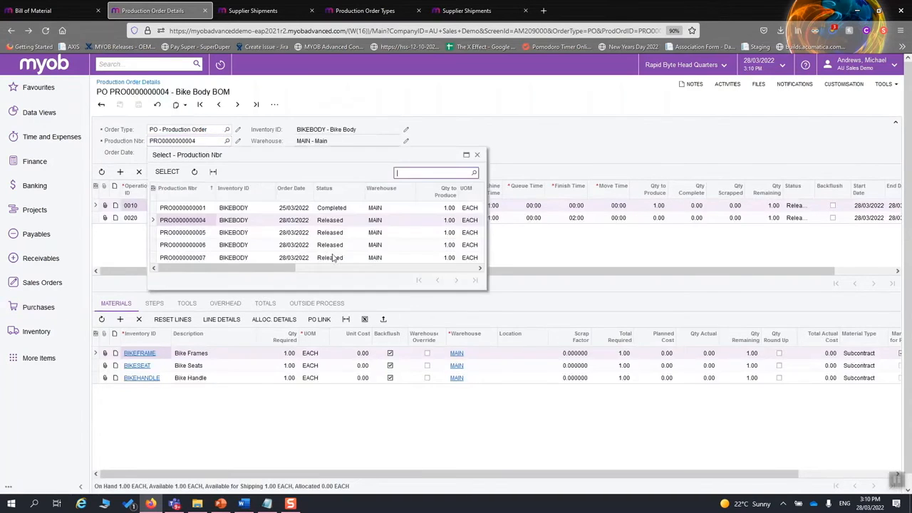
double_click(230, 248)
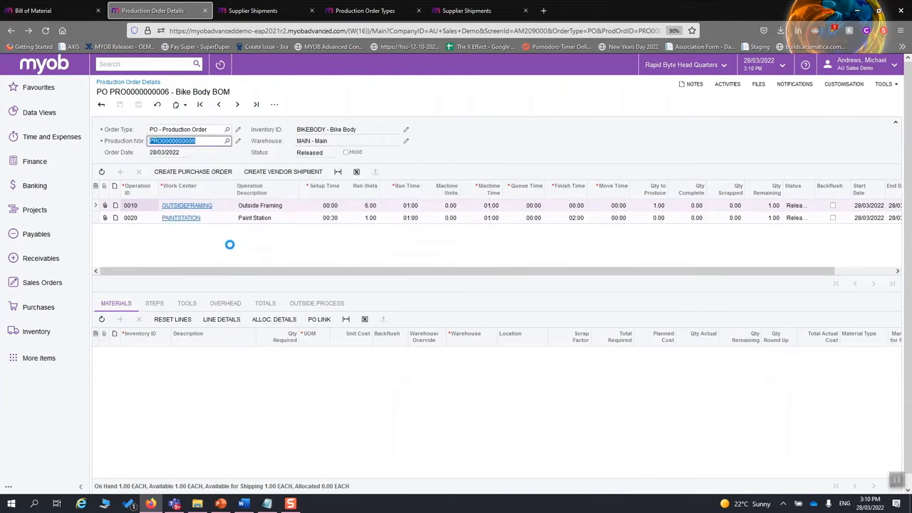
left_click(298, 172)
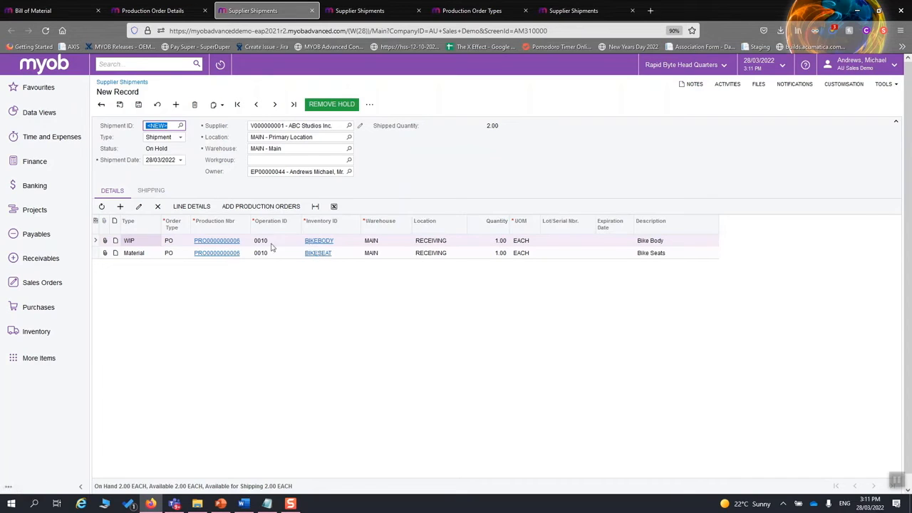
Review the shipment's bike seat material line and look up other production orders that can be added to the shipment.
left_click(140, 255)
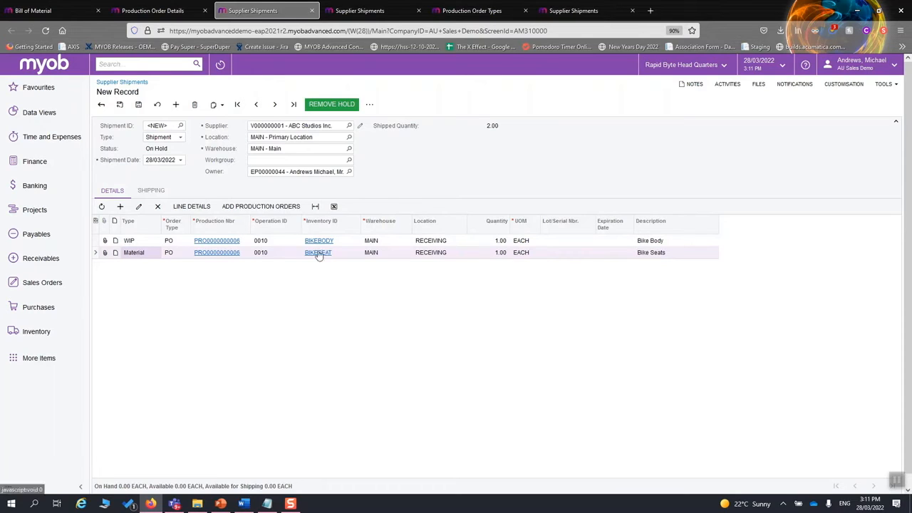
left_click(251, 208)
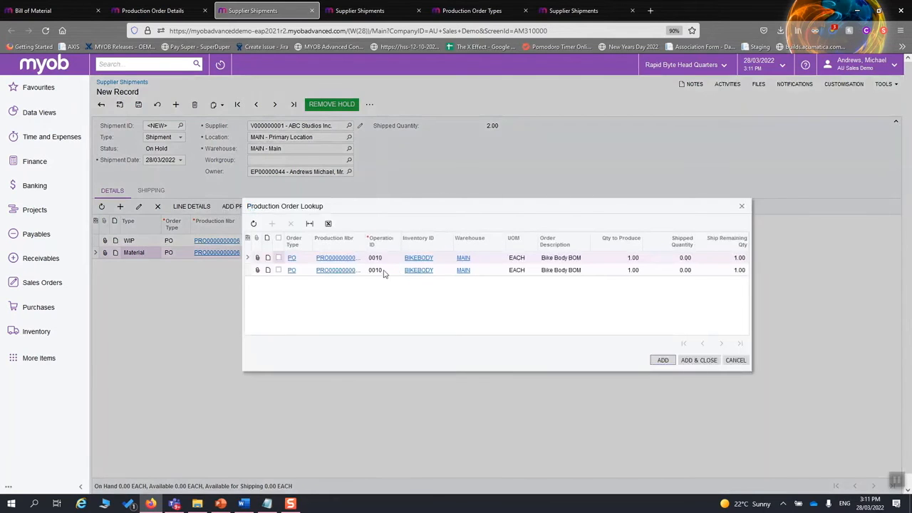
left_click(383, 274)
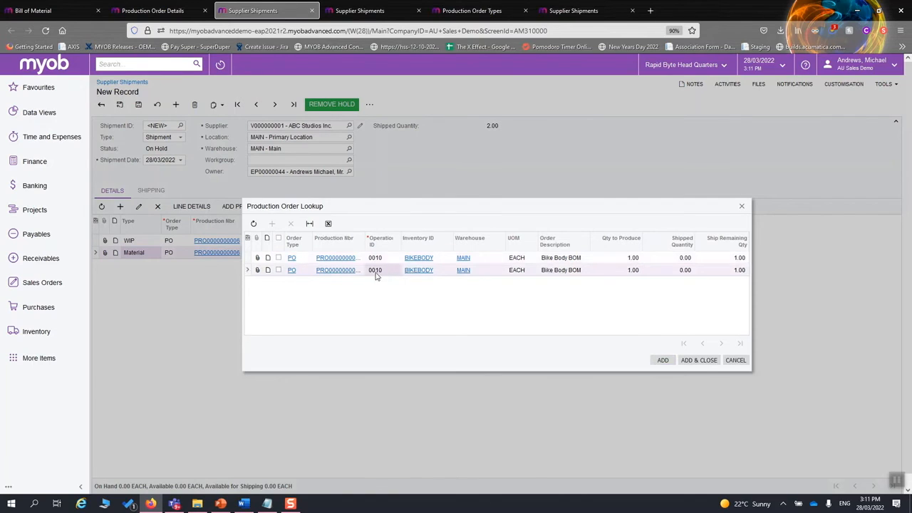
Check the outside process supplier settings on this production order and the next one, and return to the new supplier shipment.
left_click(169, 12)
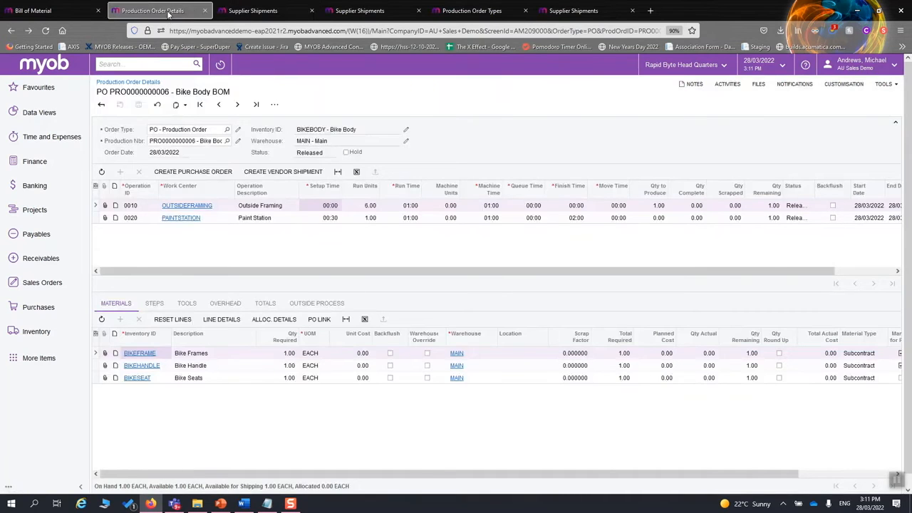
left_click(320, 306)
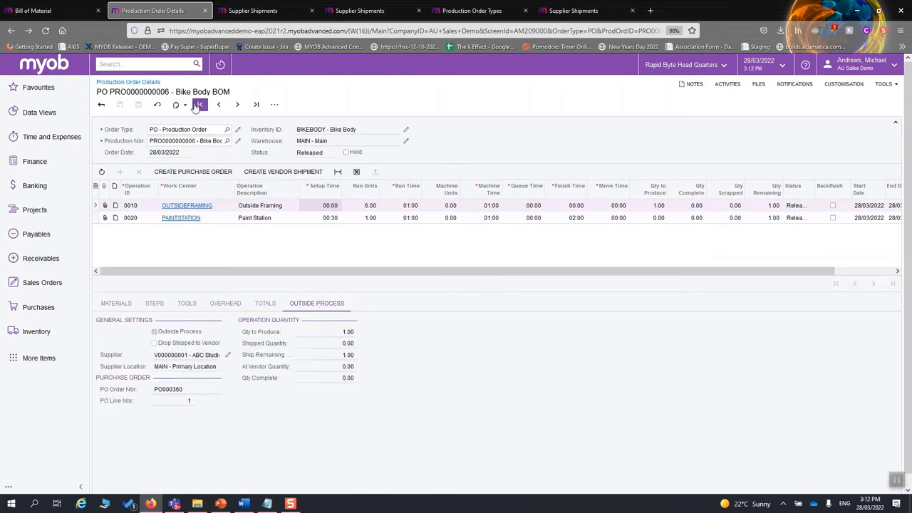
left_click(175, 357)
left_click(173, 357)
left_click(238, 104)
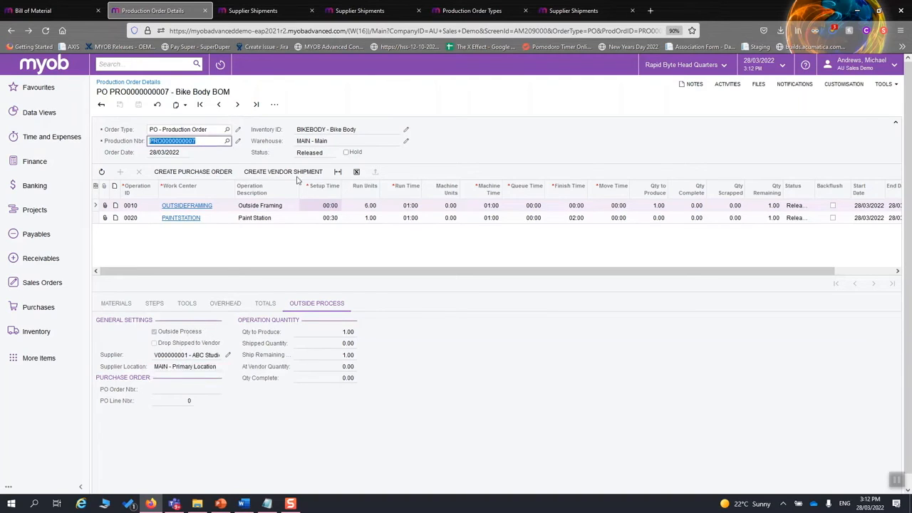
left_click(257, 10)
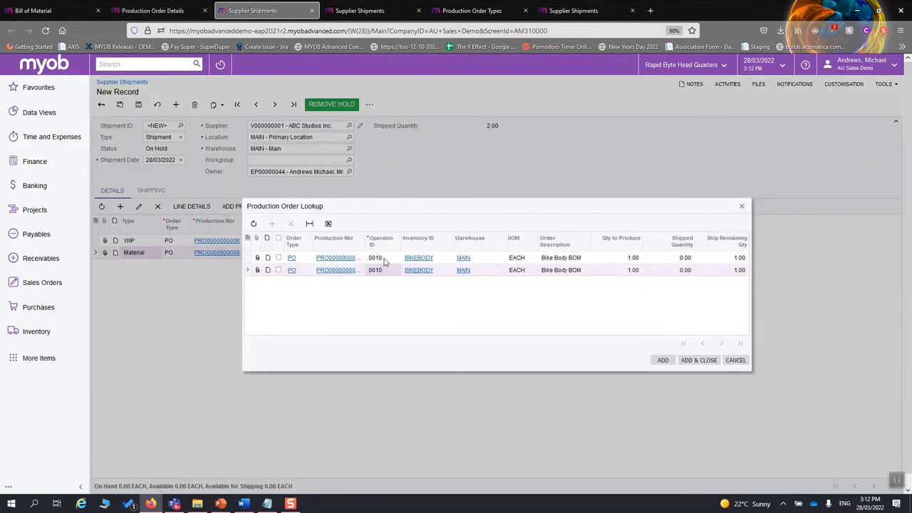
left_click_drag(366, 241, 404, 246)
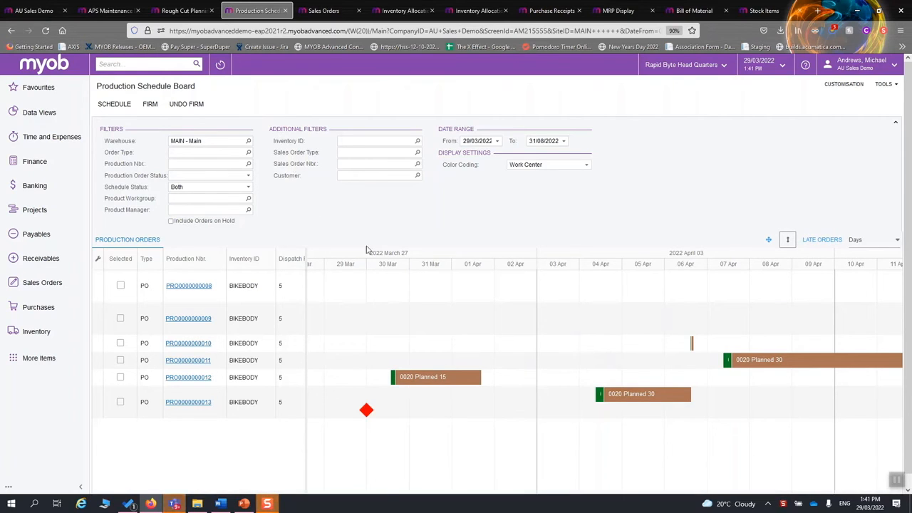
Check the Rough Cut Planning list, then inspect the 15-unit order's Outside Framing and Paint Station operations on the Production Schedule Board.
key("ctrl+shift+Tab")
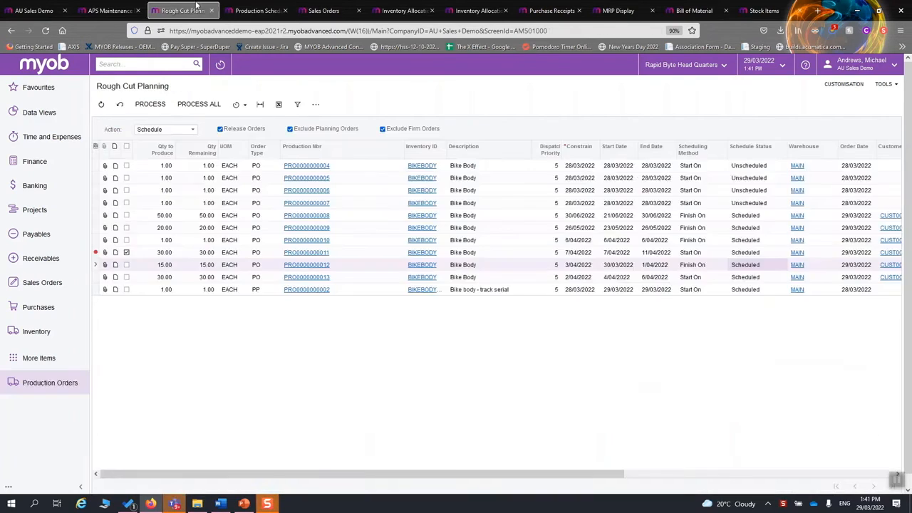
key("ctrl+Tab")
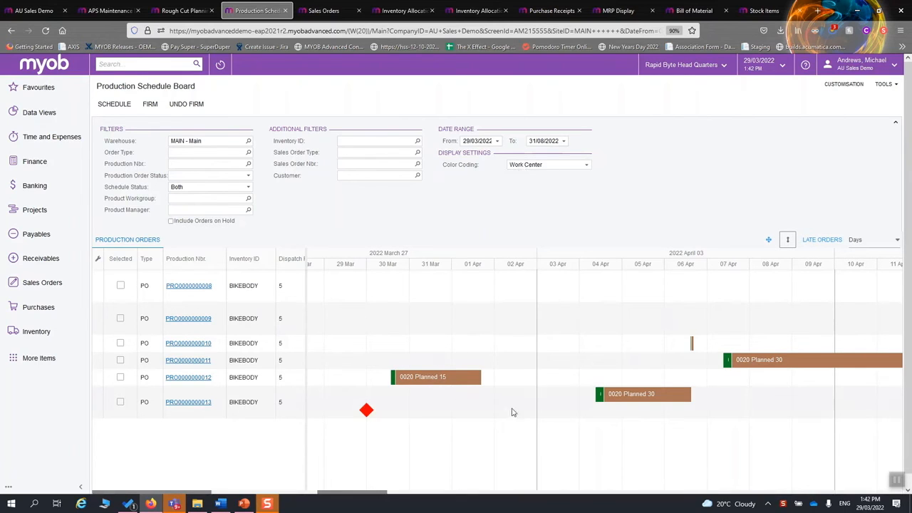
mouse_move(389, 381)
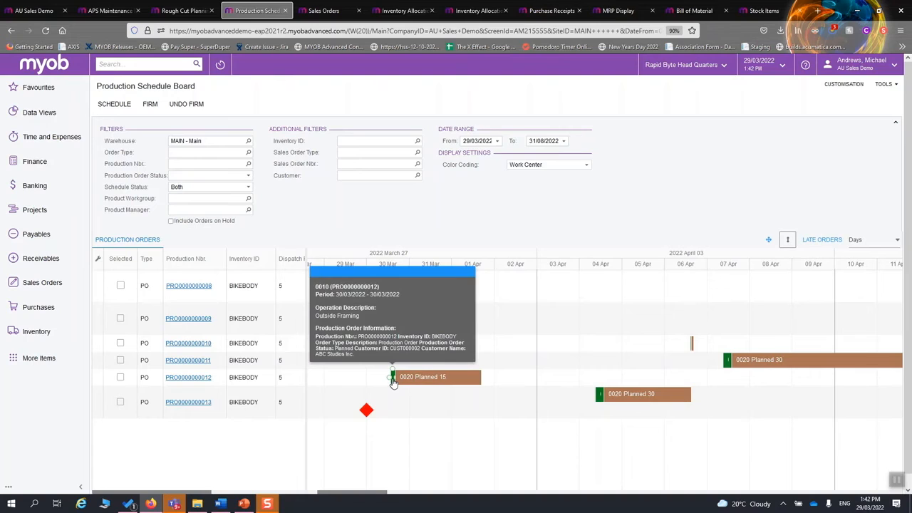
mouse_move(455, 385)
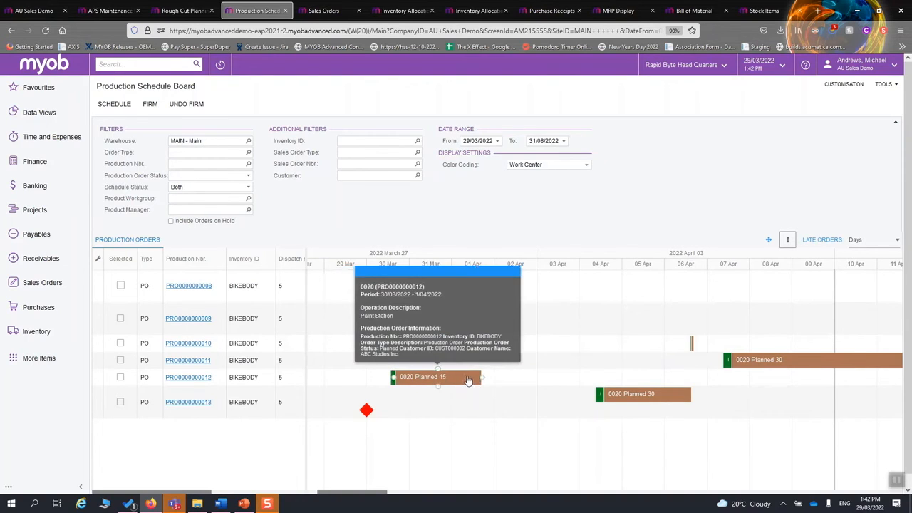
Show the work center capacity view and examine the PAINTSTATION load on 31 March against the 15-unit planned order.
left_click(789, 242)
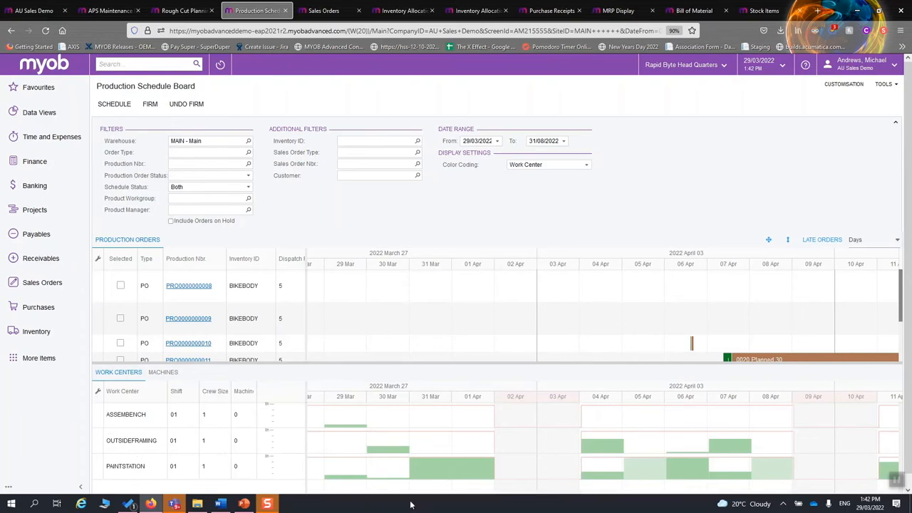
mouse_move(464, 468)
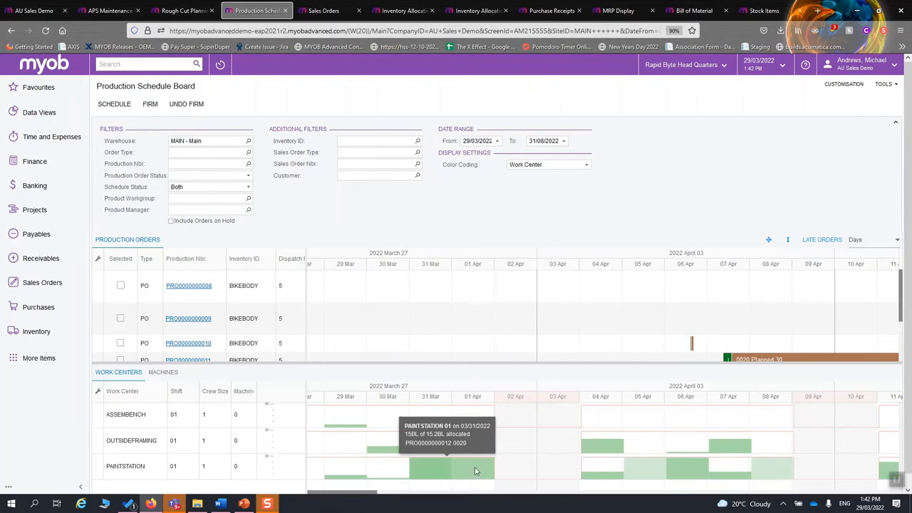
scroll(510, 306, "down", 2)
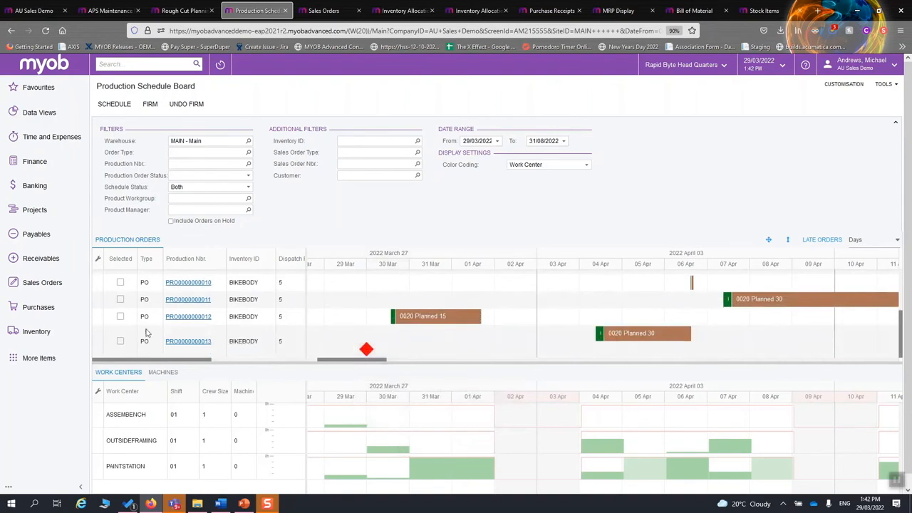
mouse_move(442, 322)
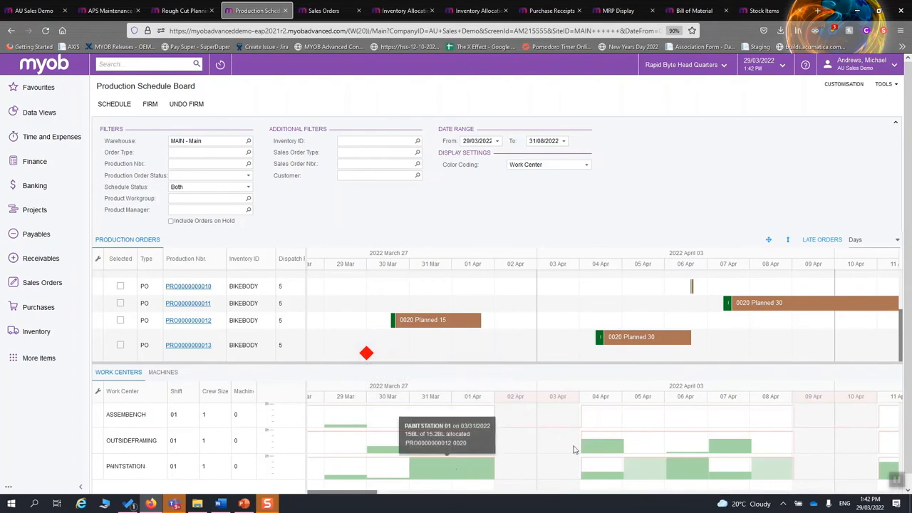
Inspect the red marker on the last production order and compare its date with the order's planned operations.
mouse_move(366, 353)
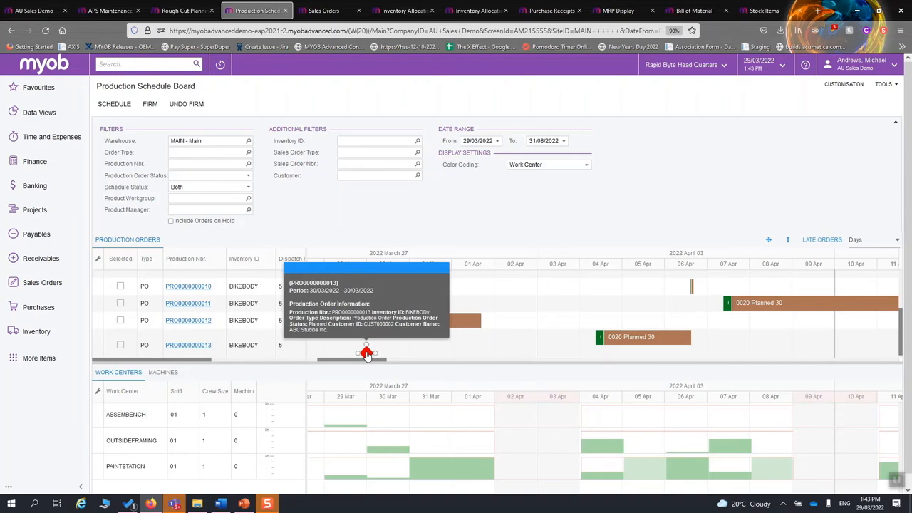
mouse_move(367, 360)
left_mouse_down()
mouse_move(394, 366)
mouse_move(363, 376)
left_mouse_up()
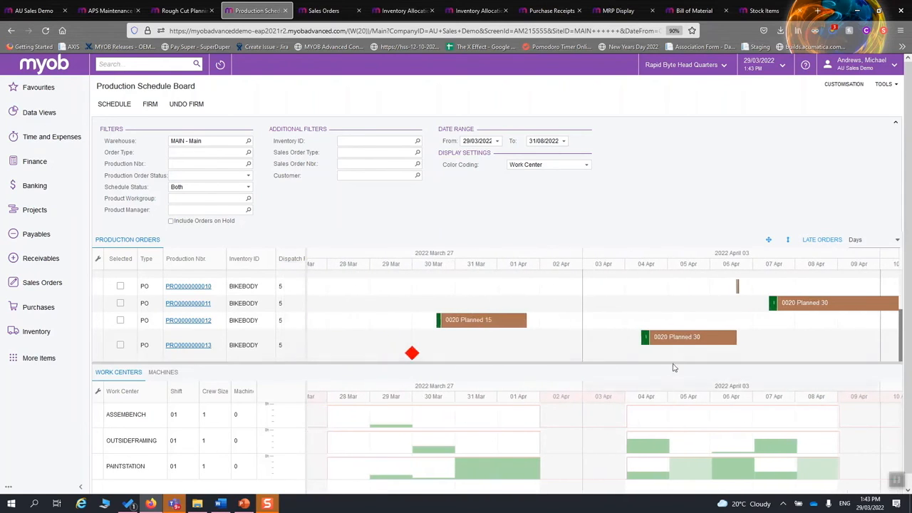
mouse_move(667, 349)
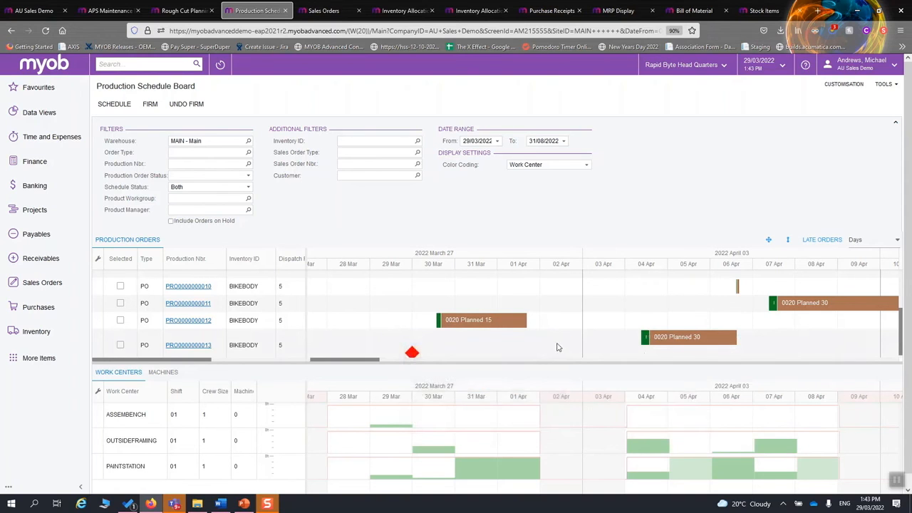
Limit the board to late orders, view the details of operation 0010 on the late 30-unit order, and remove the late orders filter.
left_click(817, 241)
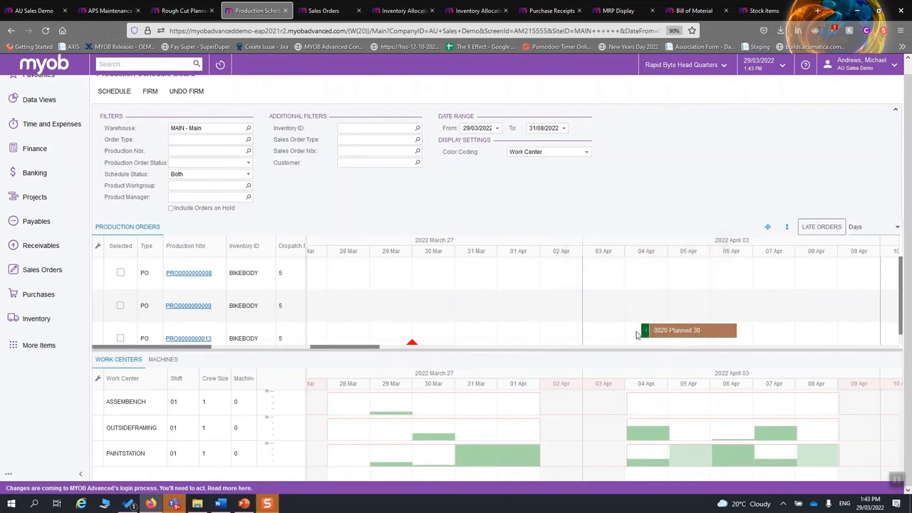
double_click(645, 332)
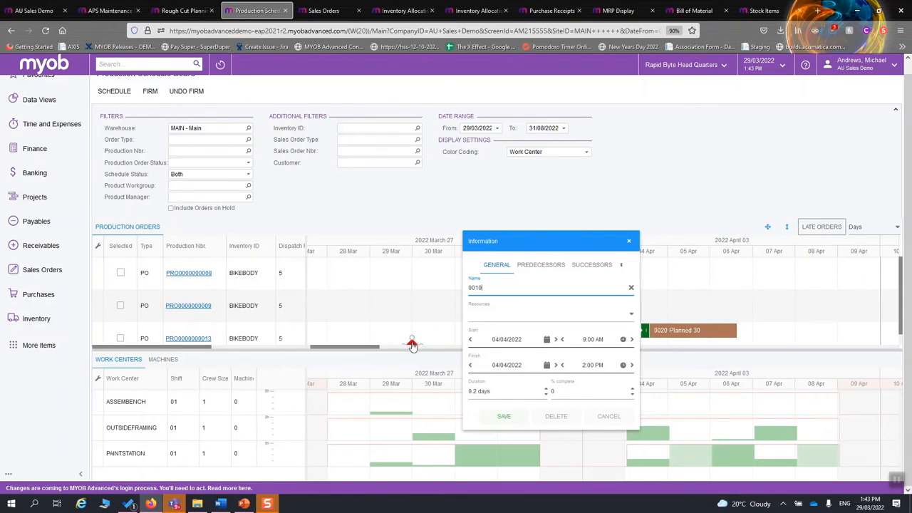
left_click(606, 418)
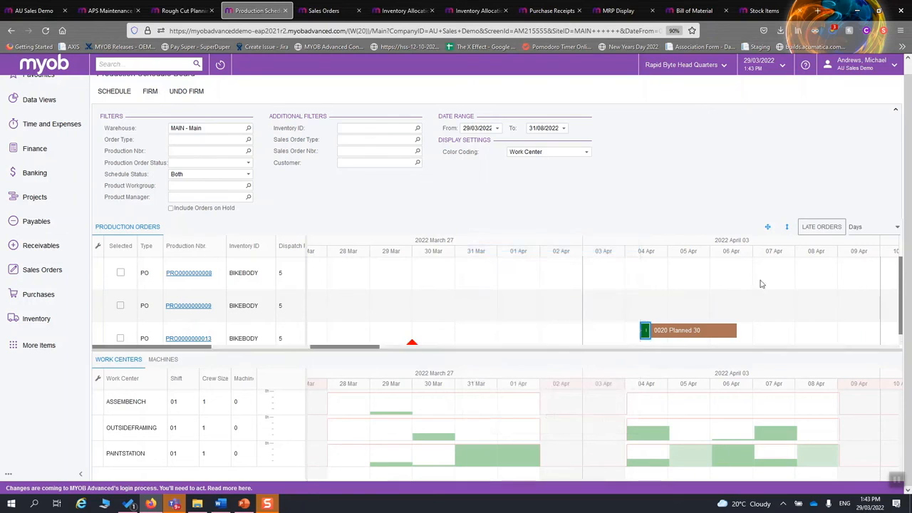
left_click(823, 228)
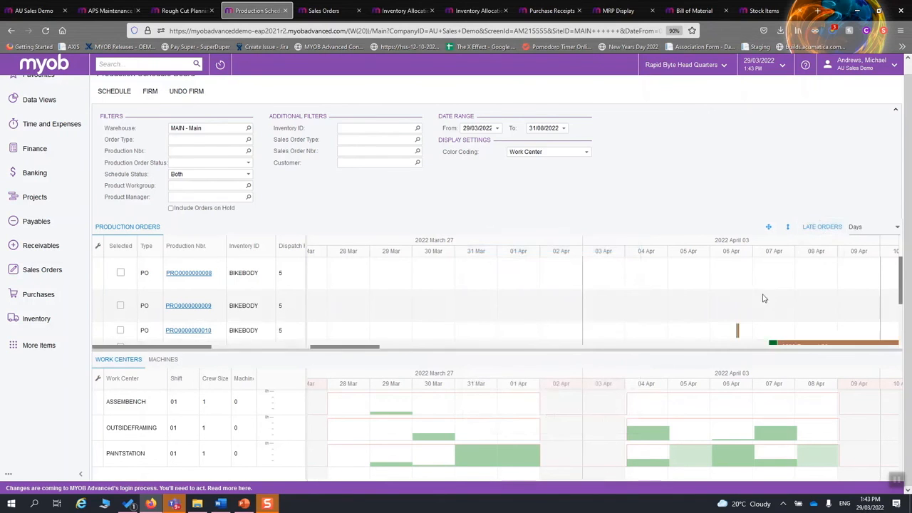
Examine the green markers of the on-time bike body orders in the second half of April on the schedule.
left_click_drag(354, 349, 498, 347)
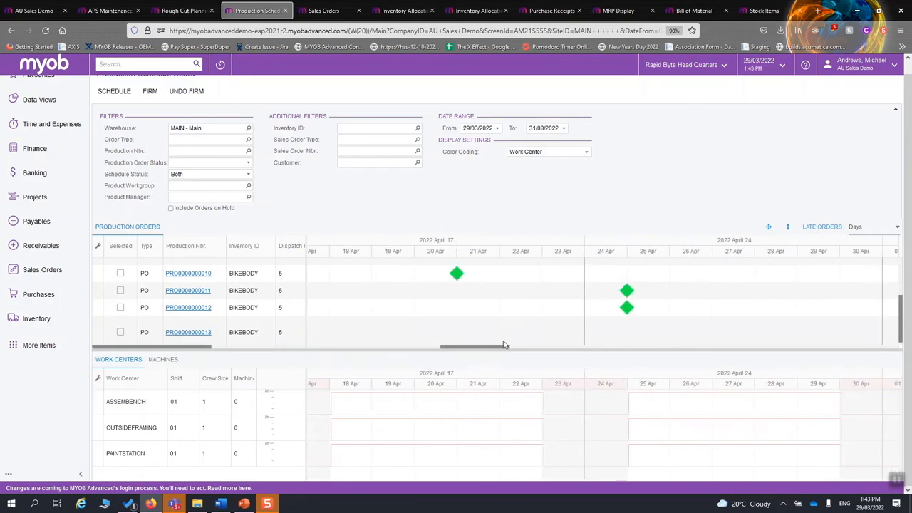
scroll(499, 320, "up", 2)
scroll(477, 324, "down", 2)
left_click_drag(483, 347, 460, 349)
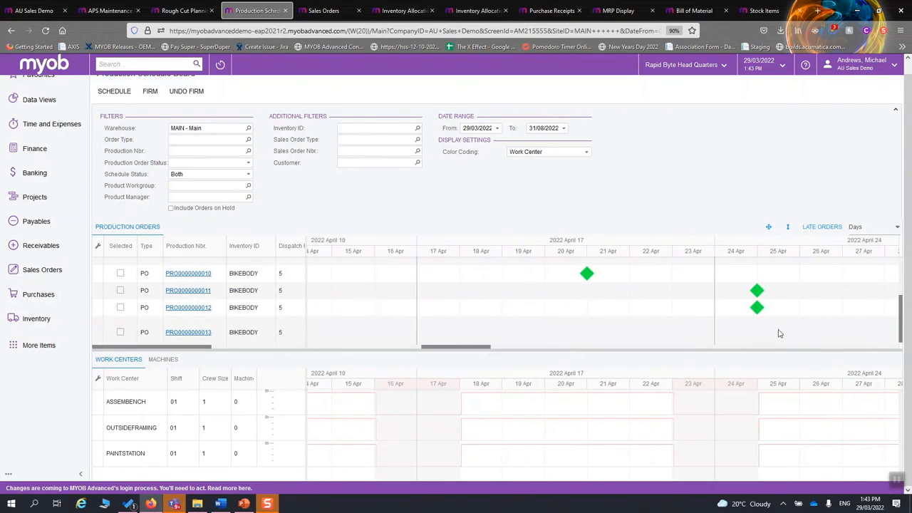
mouse_move(758, 292)
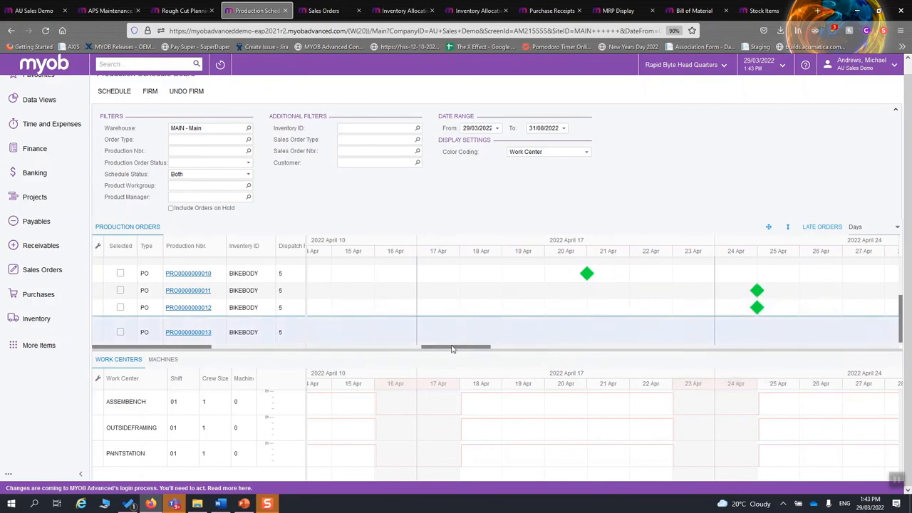
Compare the planned Paint Station operation of the 30-unit order starting 7 April with that order's green marker on 25 April.
left_click_drag(450, 347, 379, 348)
mouse_move(538, 298)
left_click_drag(389, 347, 430, 340)
mouse_move(390, 293)
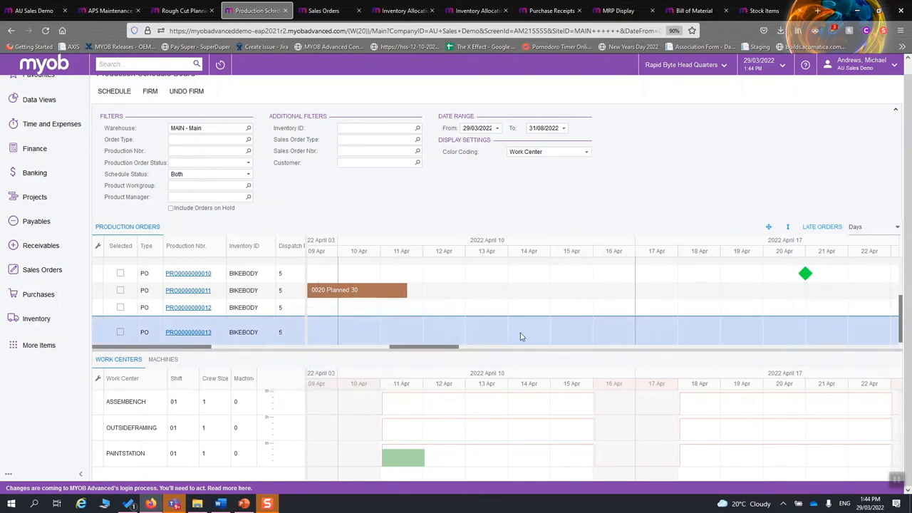
left_click_drag(448, 347, 472, 347)
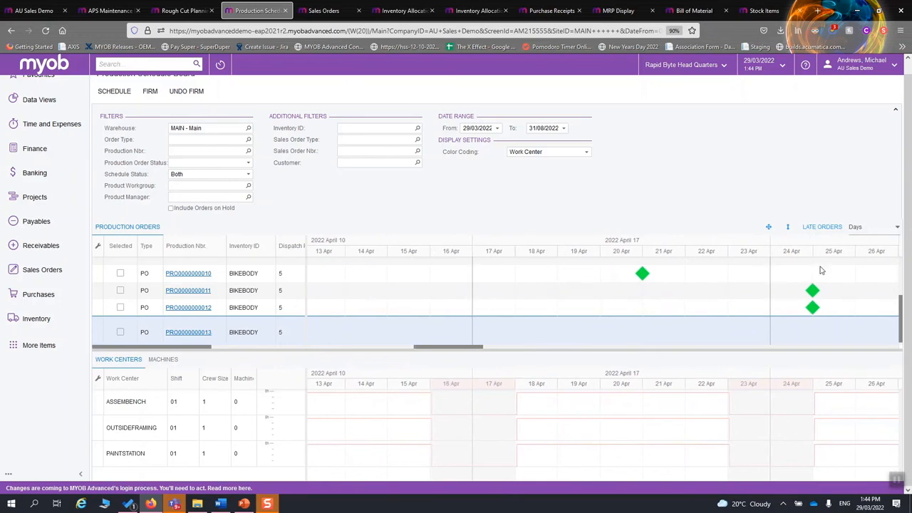
mouse_move(815, 291)
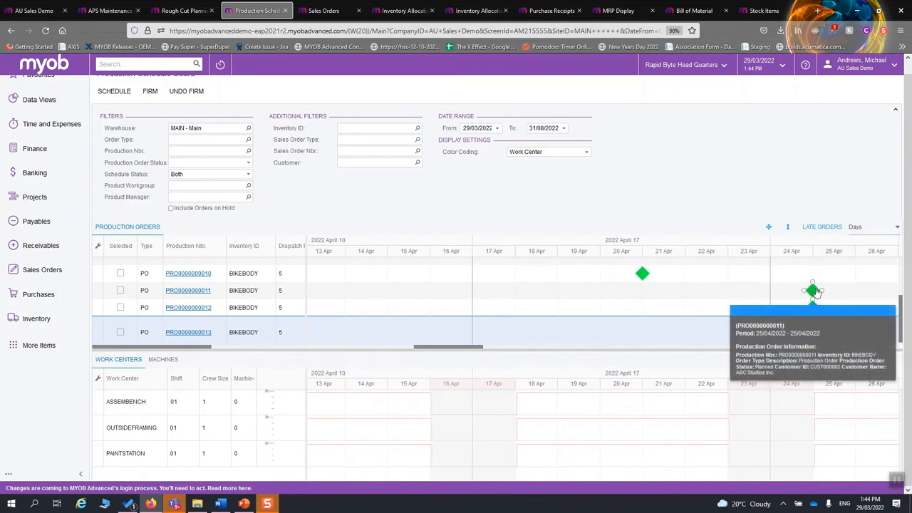
left_click_drag(476, 347, 440, 348)
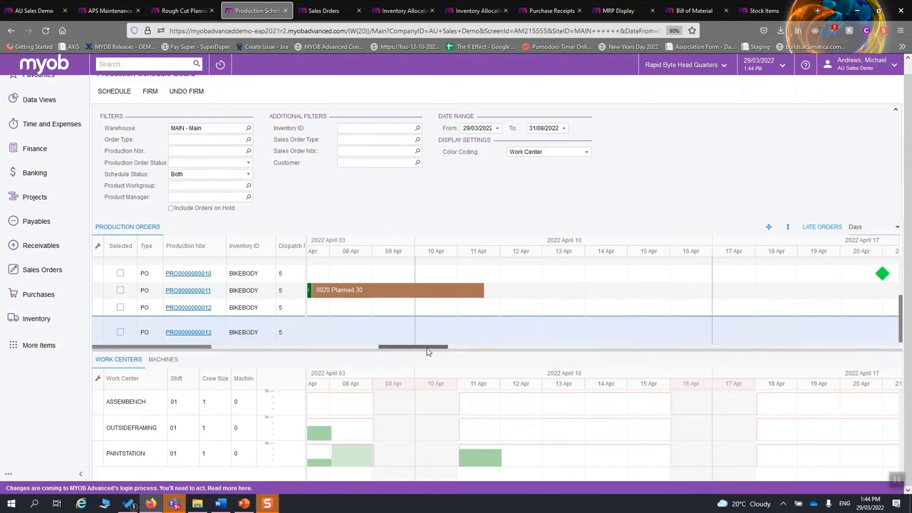
left_click_drag(430, 347, 495, 353)
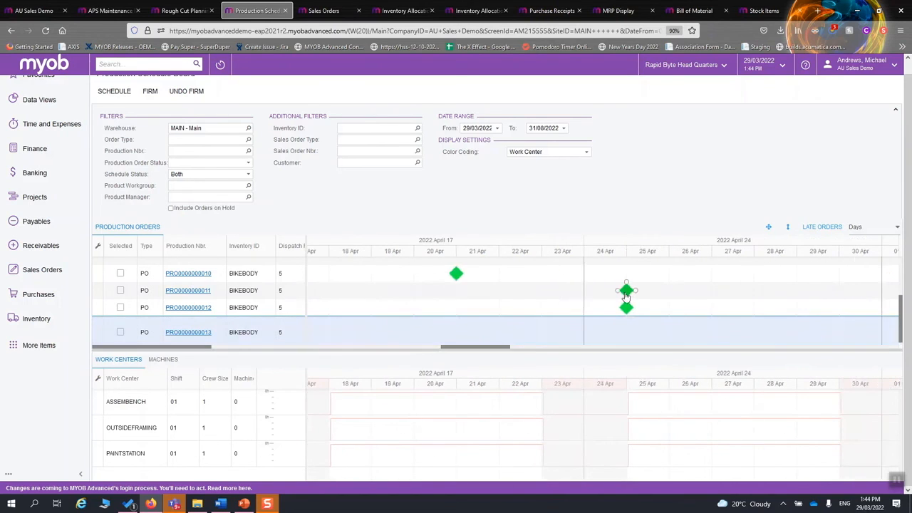
left_click_drag(487, 348, 443, 348)
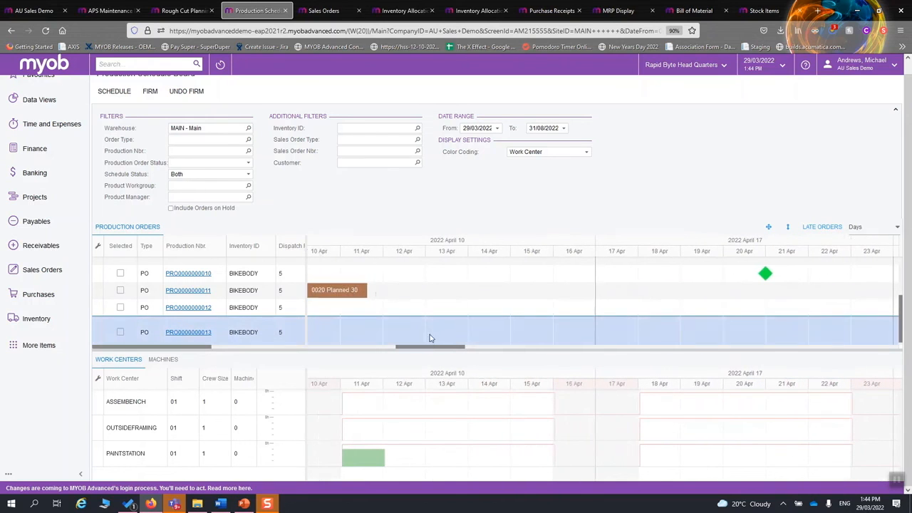
left_click_drag(430, 347, 397, 348)
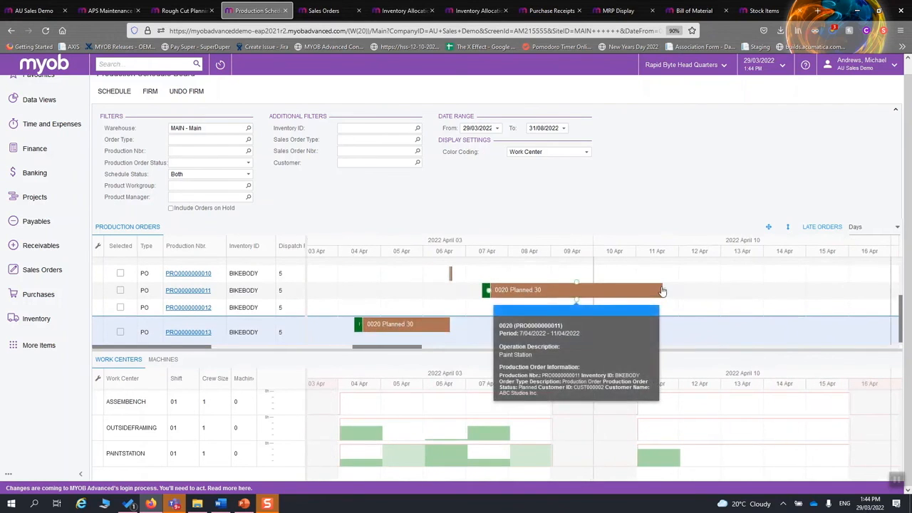
Check the late order's Paint Station operation period and look across the timeline at the other orders' April markers.
scroll(662, 291, "up", 2)
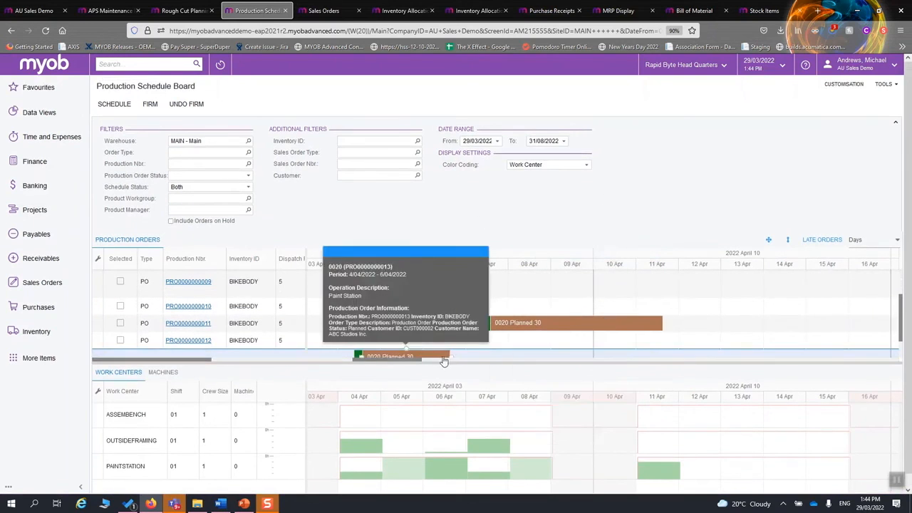
left_click_drag(402, 360, 500, 374)
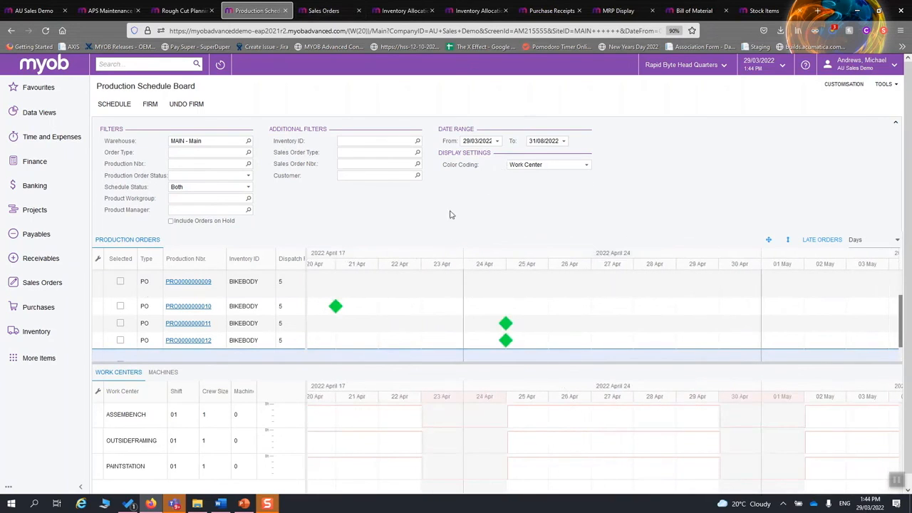
left_click_drag(495, 360, 333, 363)
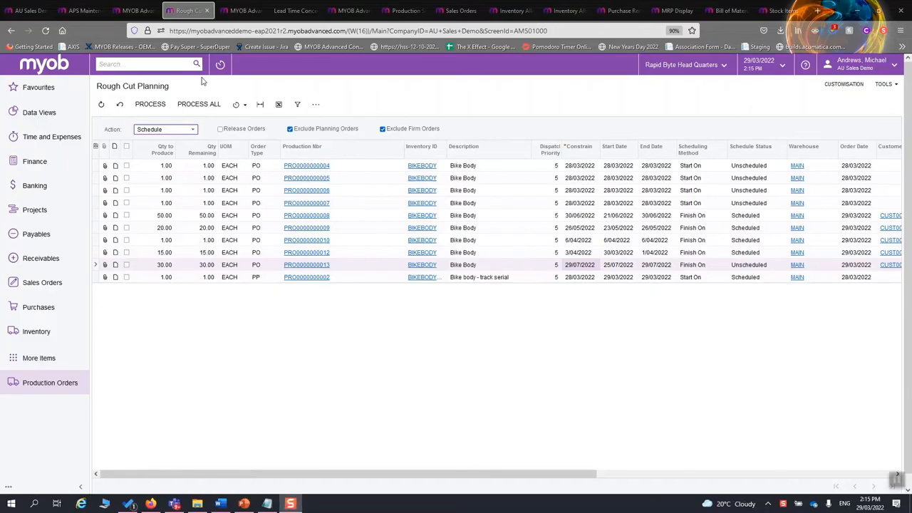
Firm the 20-unit bike body order with the 26/05/2022 constraint date in Rough Cut Planning.
left_click(177, 131)
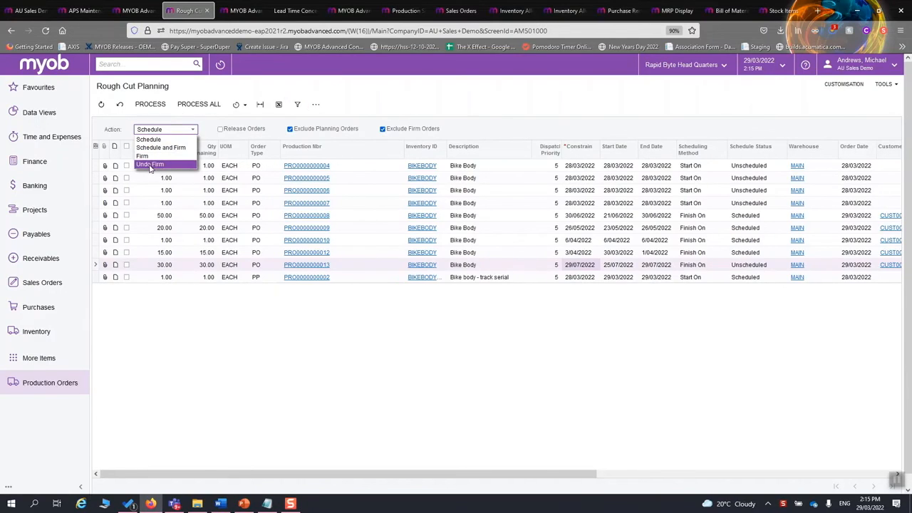
left_click(180, 228)
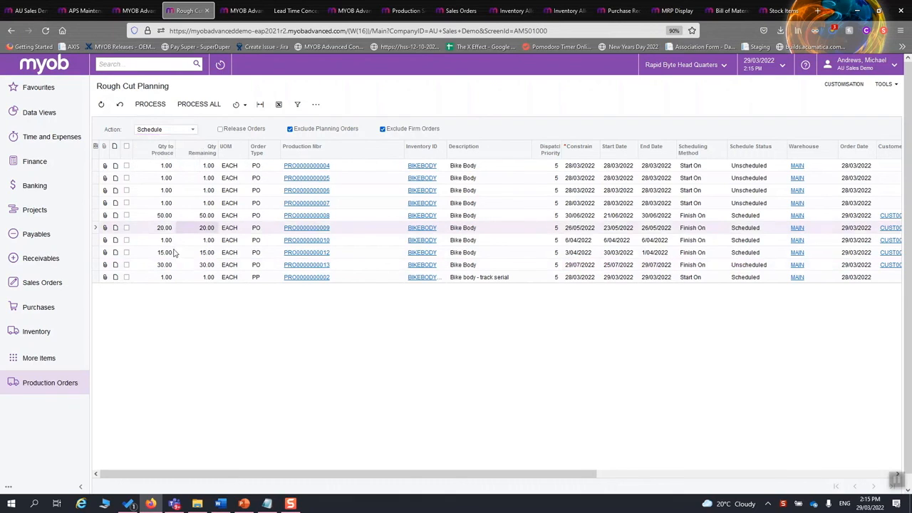
left_click(126, 228)
left_click(181, 130)
left_click(152, 155)
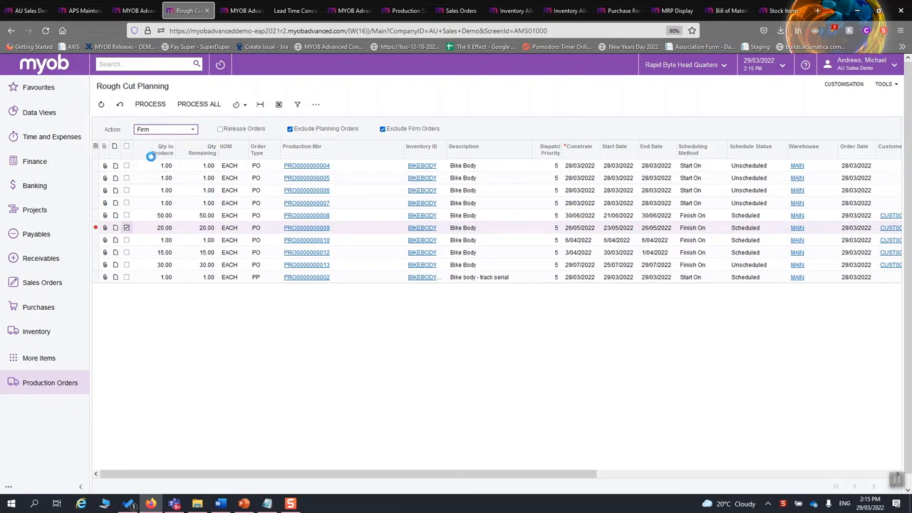
left_click(158, 107)
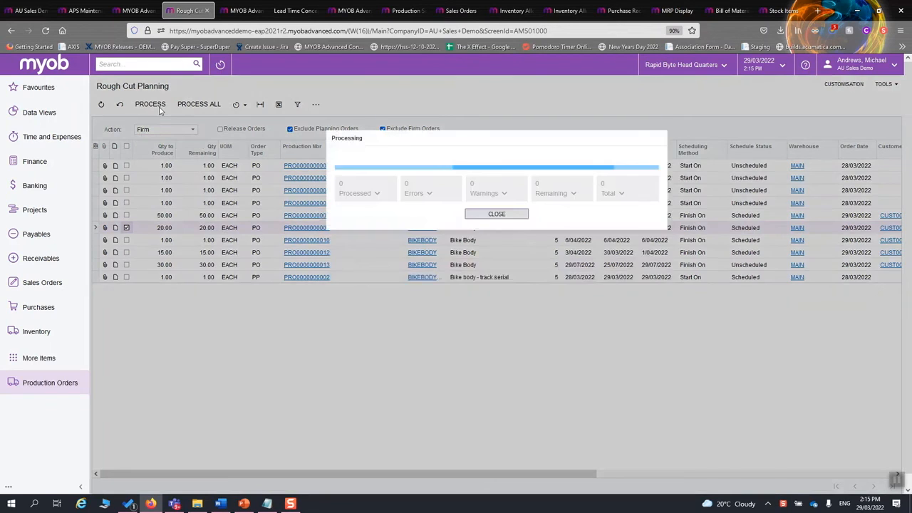
left_click(480, 223)
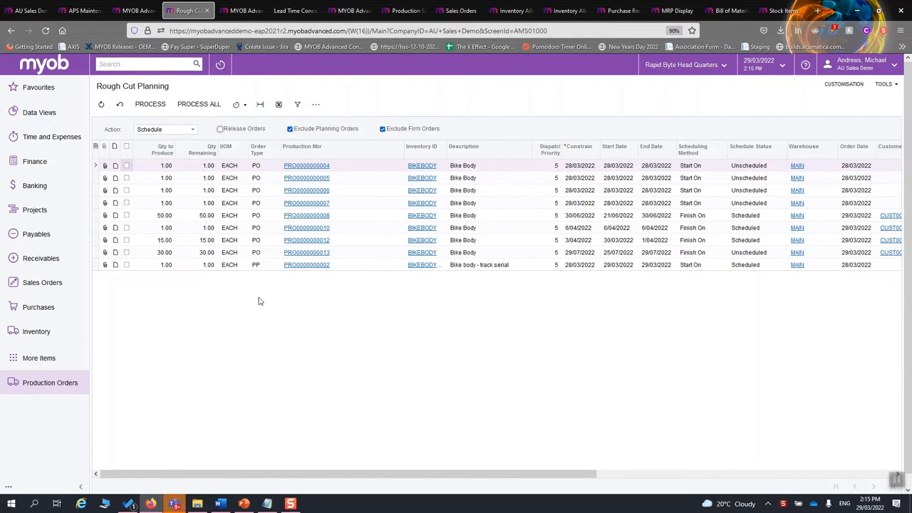
Include firm orders in the Rough Cut Planning list and review their schedule, customer and status columns.
left_click(399, 129)
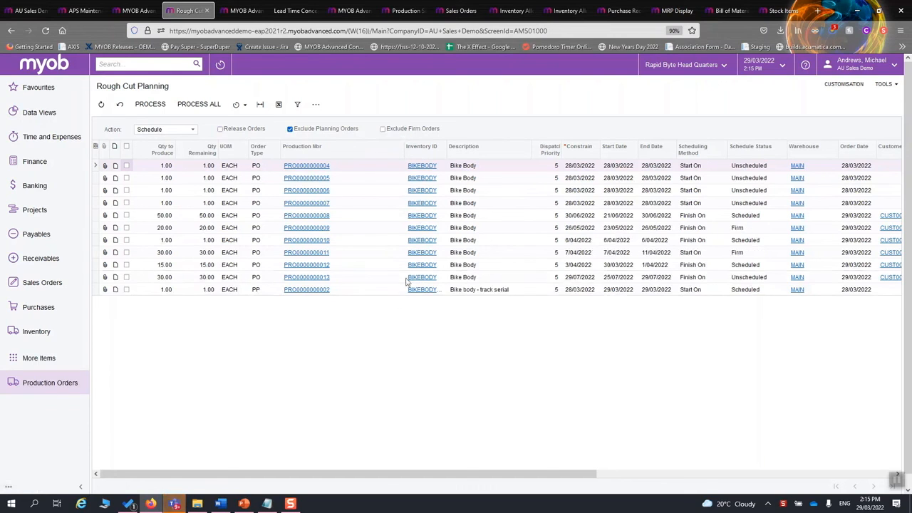
scroll(423, 342, "right", 5)
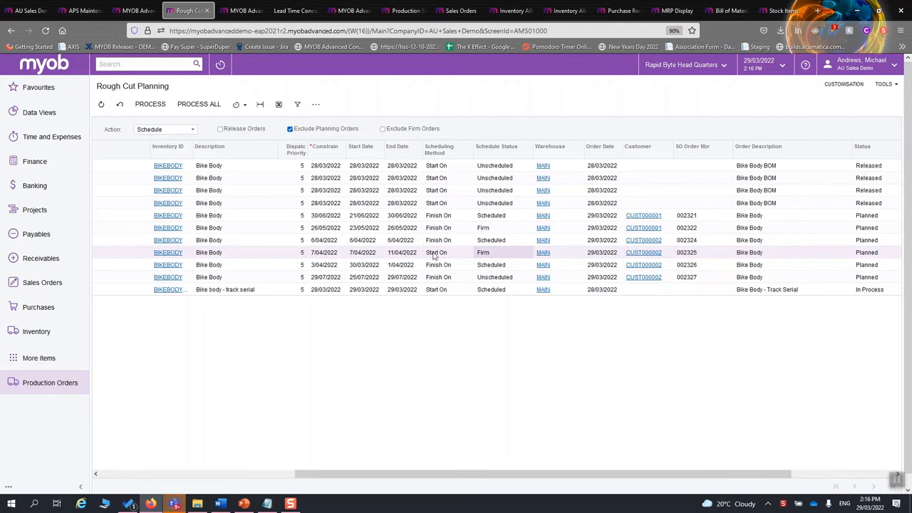
scroll(456, 285, "left", 5)
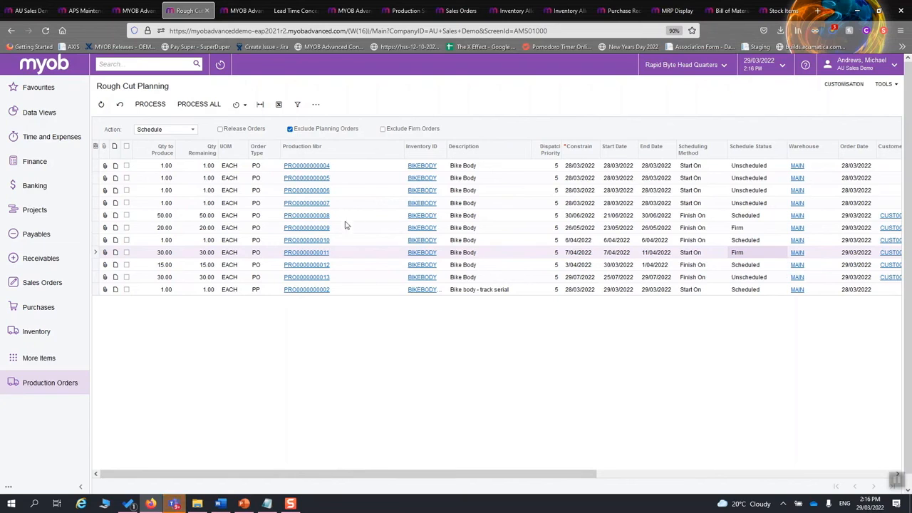
Review the firmed 20-unit order's production order record, close it, and return to the Production Schedule Board.
left_click(320, 229)
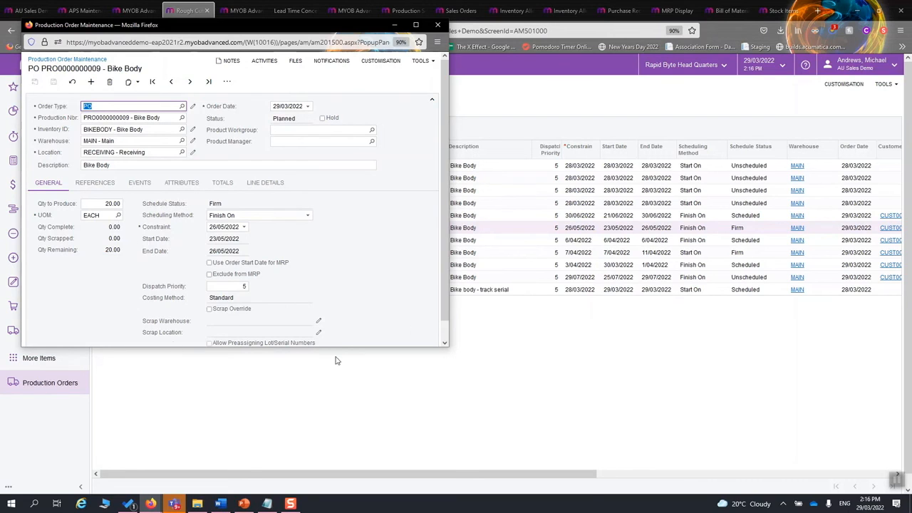
left_click(438, 25)
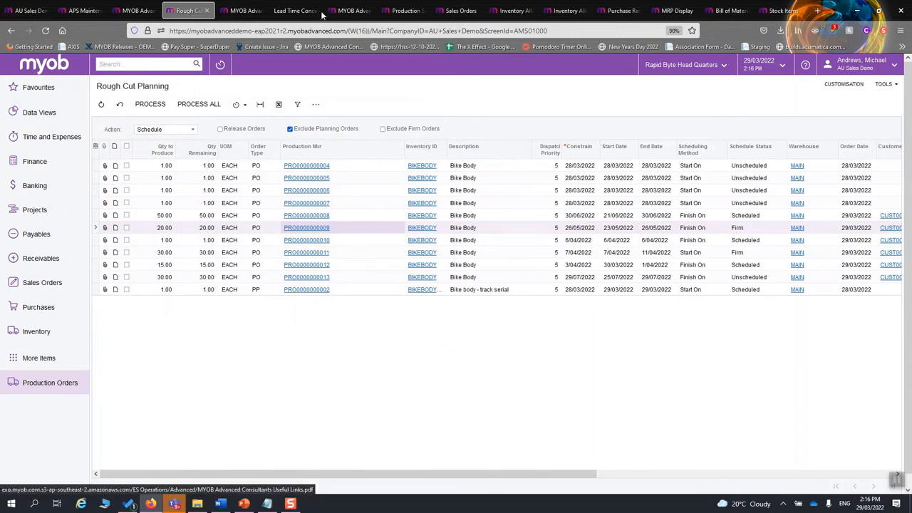
left_click(400, 10)
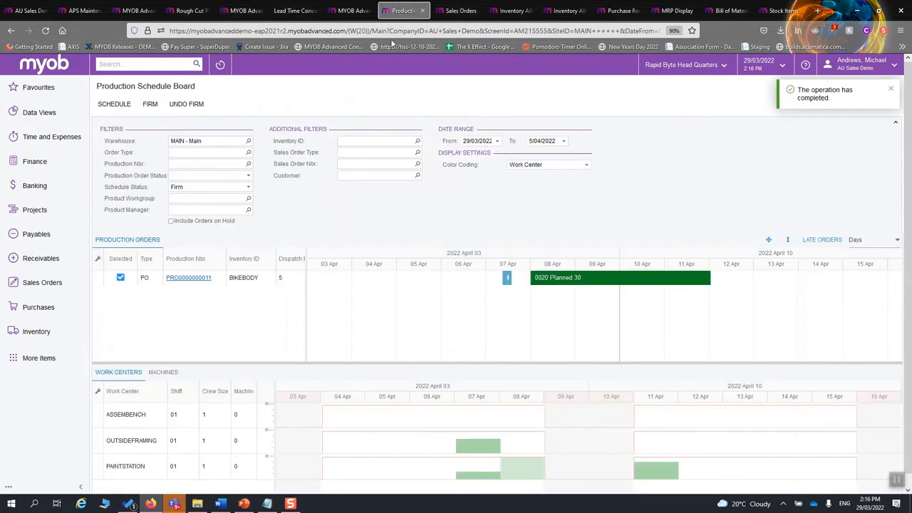